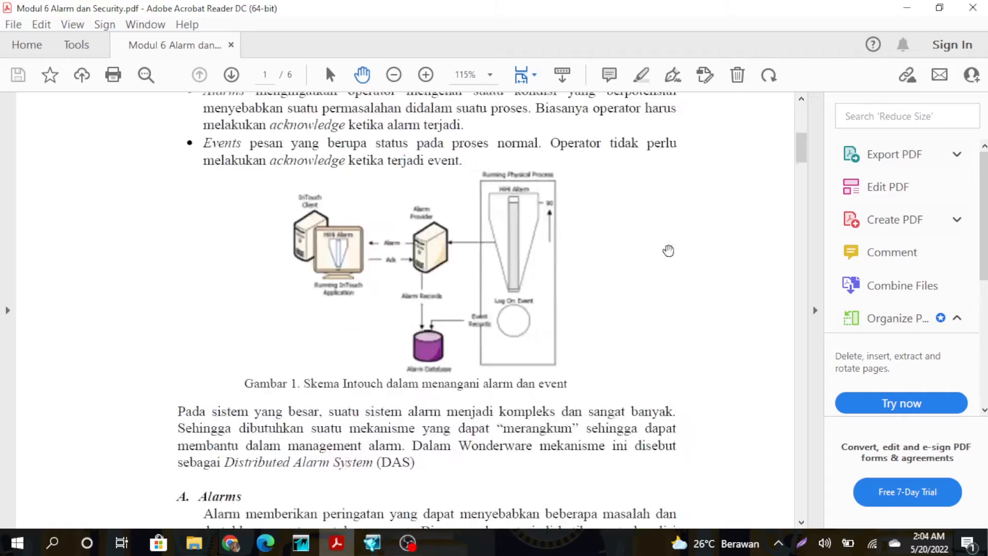
Scroll the module PDF down to page 6's Security section C, then return to WindowMaker.
scroll(677, 300, "down", 20)
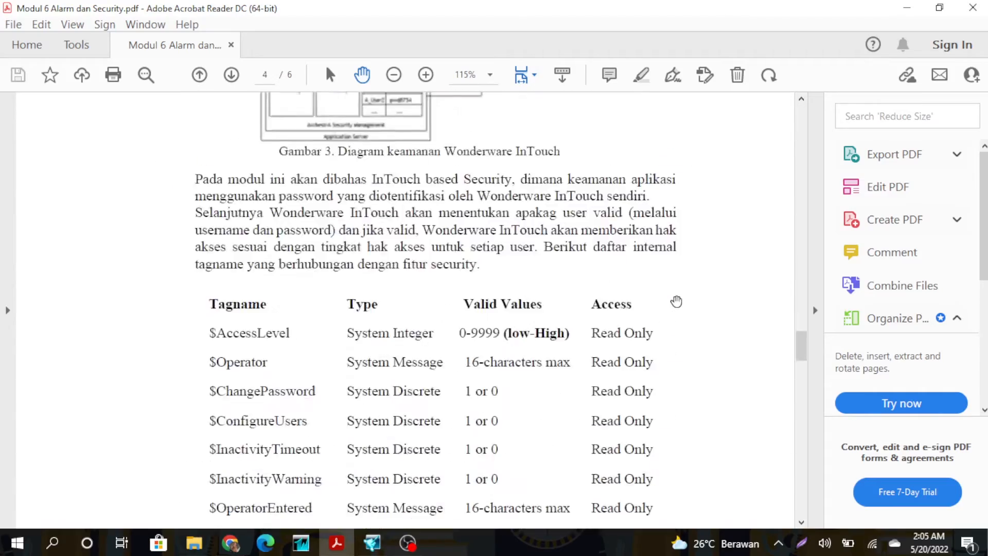
scroll(676, 305, "down", 3)
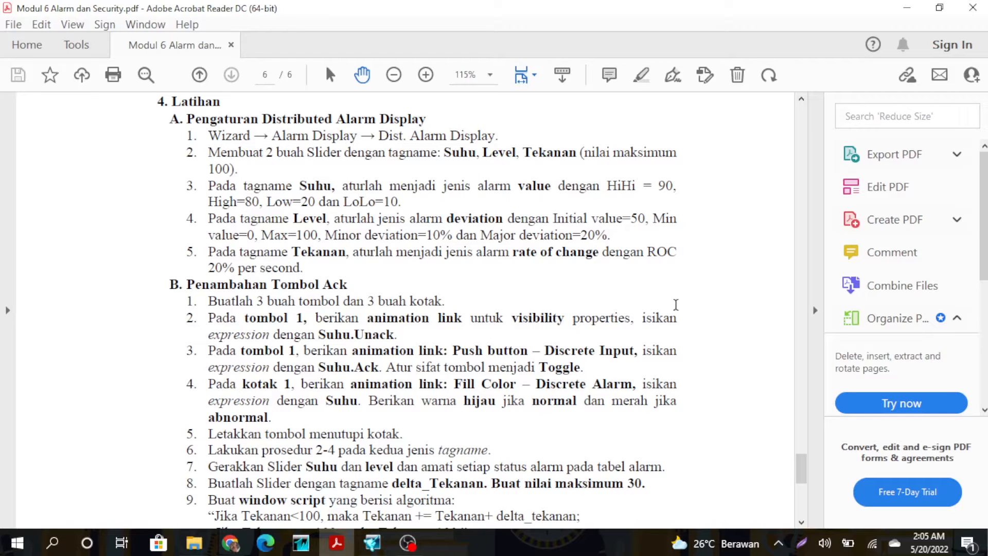
scroll(676, 305, "down", 10)
scroll(680, 313, "down", 1)
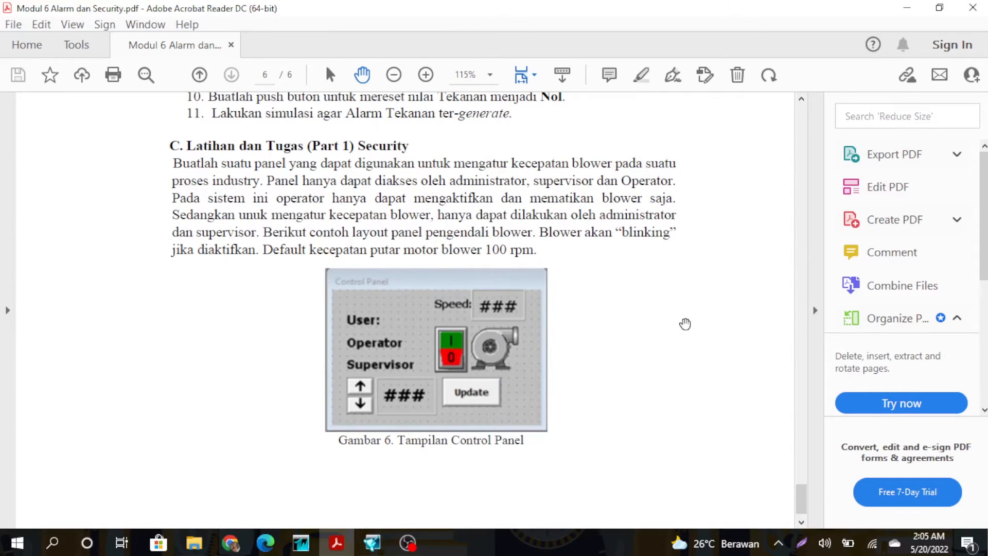
scroll(685, 323, "up", 4)
key("alt+Tab")
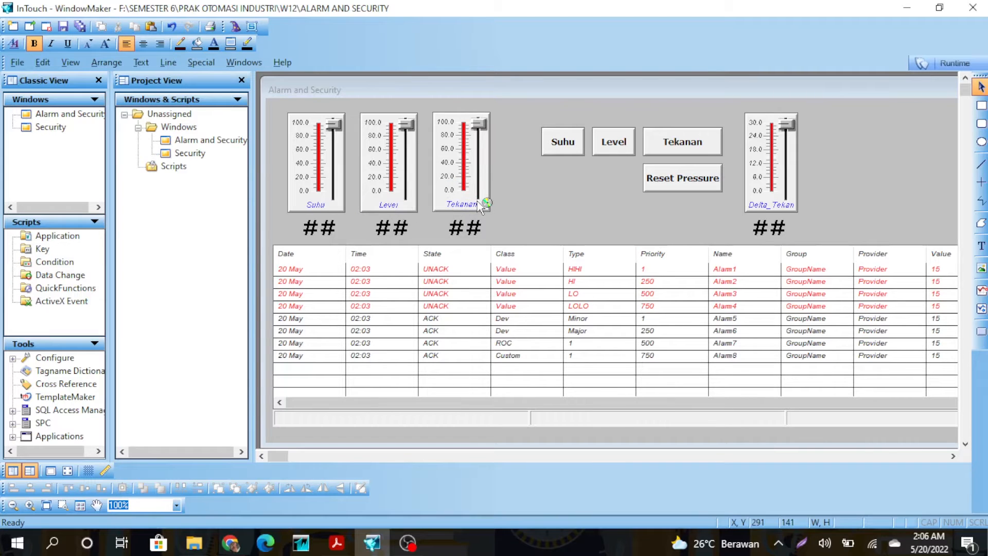
Inspect the Suhu value display's analog expression link, leaving it unchanged.
double_click(324, 231)
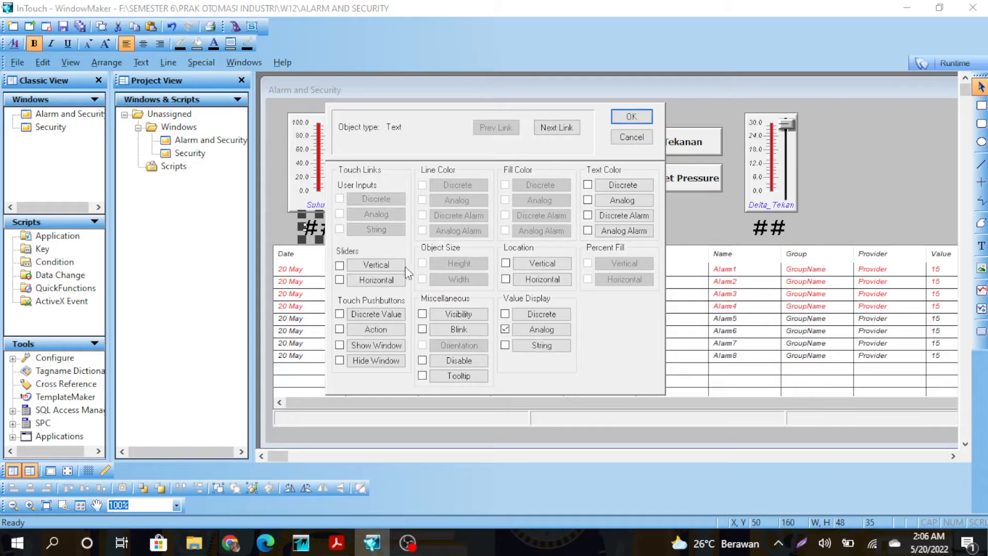
left_click(531, 326)
left_click(637, 193)
left_click(633, 118)
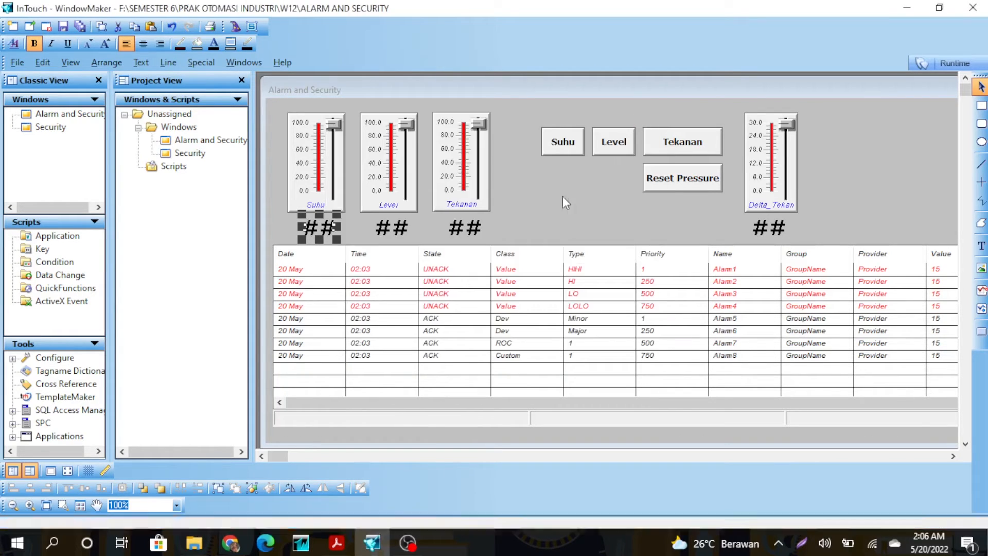
Place an Alarm Display wizard on the window, then delete it again.
left_click(409, 263)
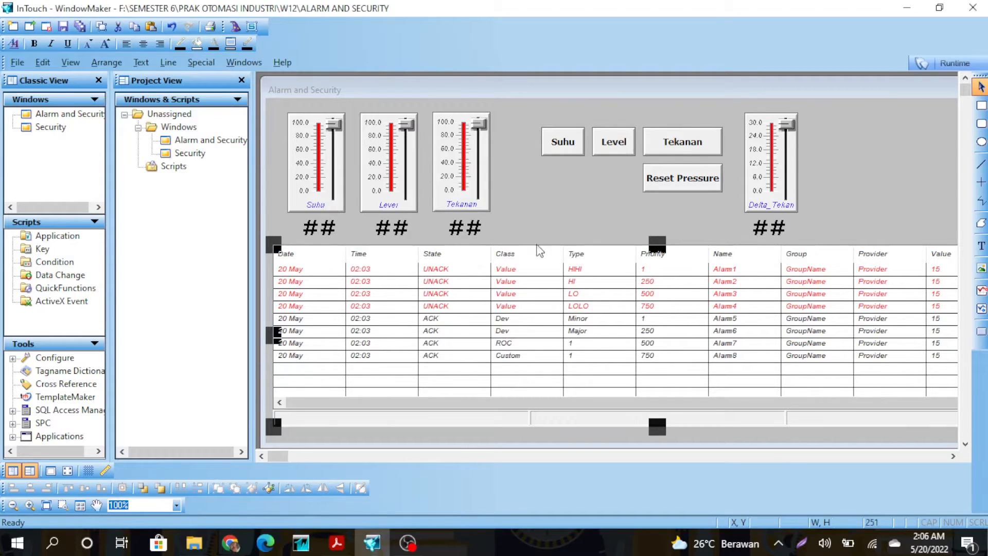
left_click(544, 209)
left_click(235, 26)
left_click(337, 158)
left_click(327, 397)
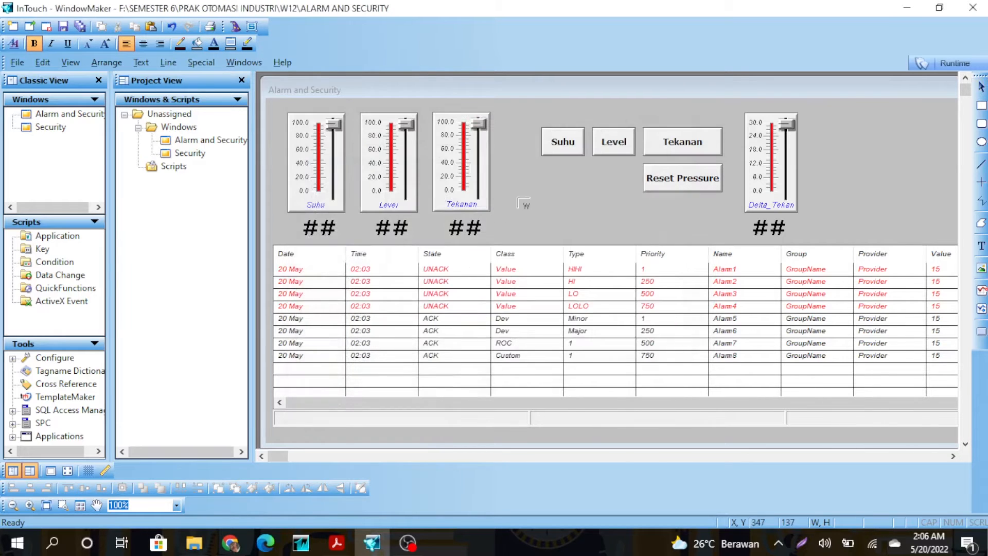
left_click(518, 198)
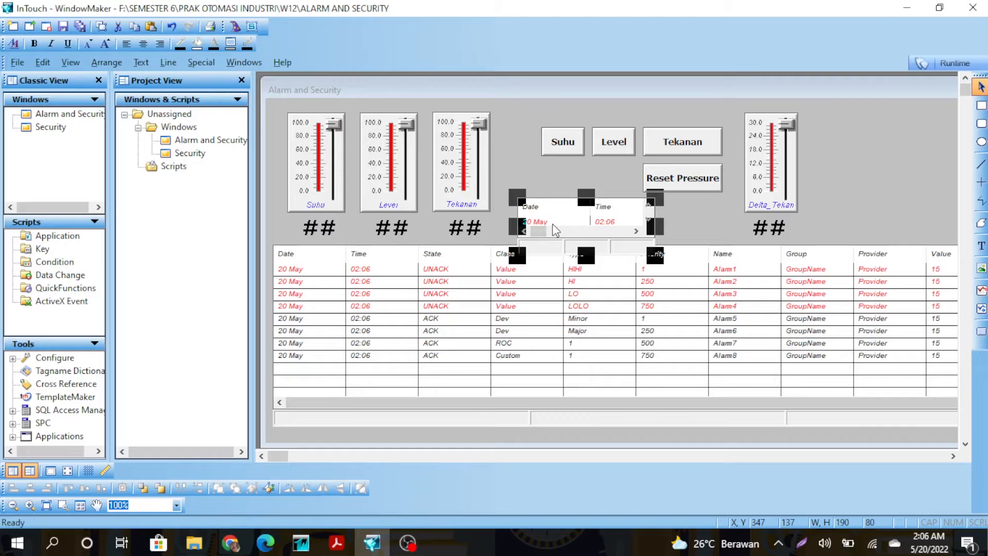
key("Delete")
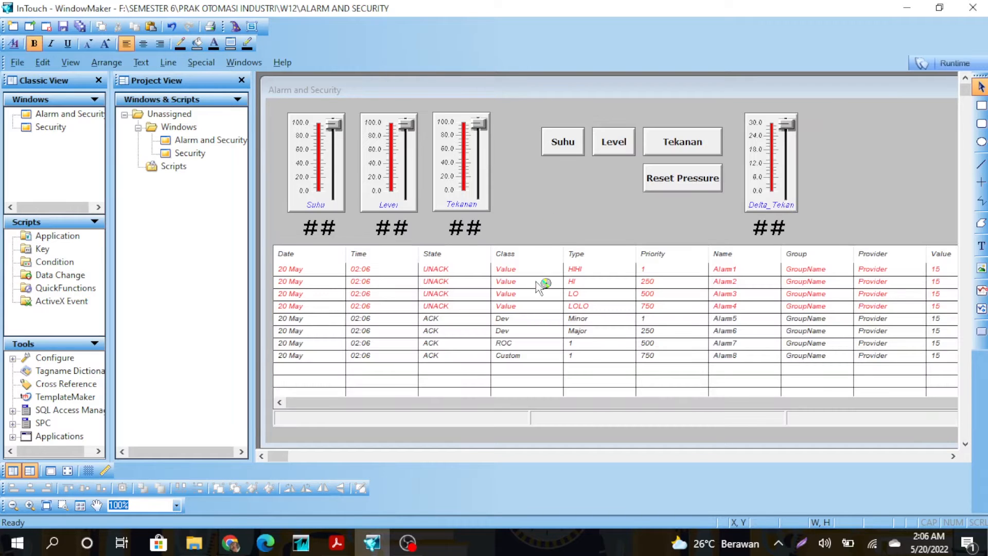
Check the Suhu, Level and Tekanan sliders and open the Suhu slider's Slider Wizard.
left_click(316, 186)
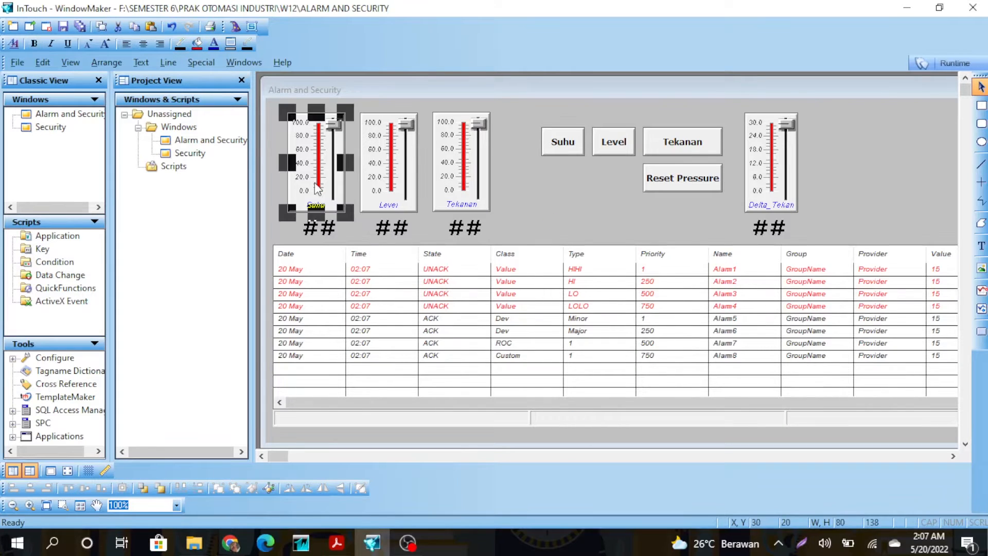
left_click(400, 186)
left_click(452, 179)
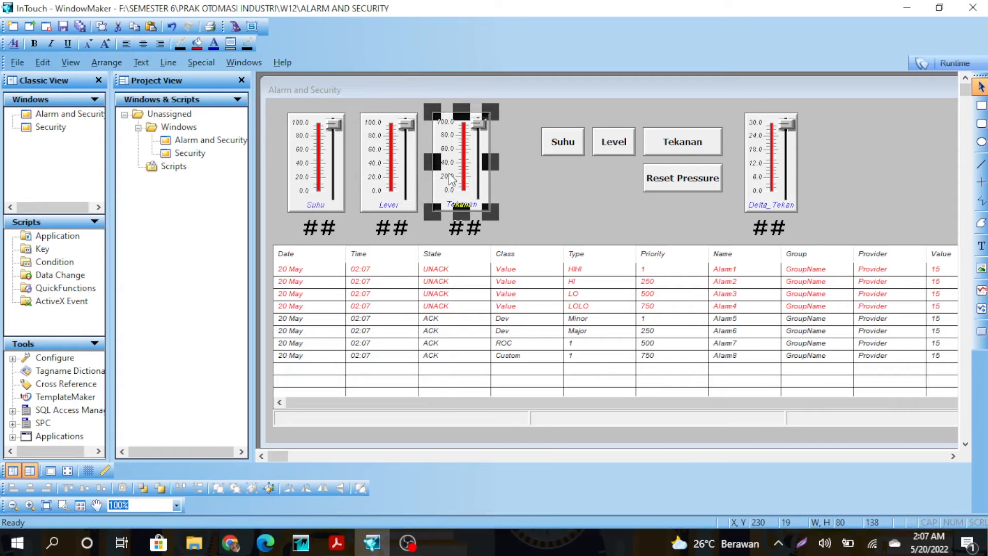
left_click(519, 181)
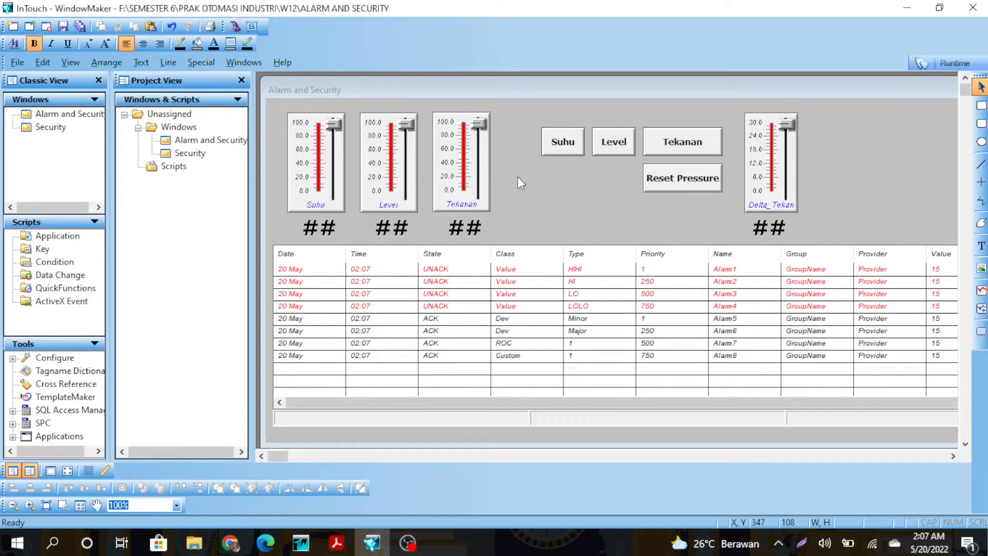
double_click(309, 167)
Retype the Suhu slider's tagname as Su and define it as a new tag.
key("BackSpace")
type("Su")
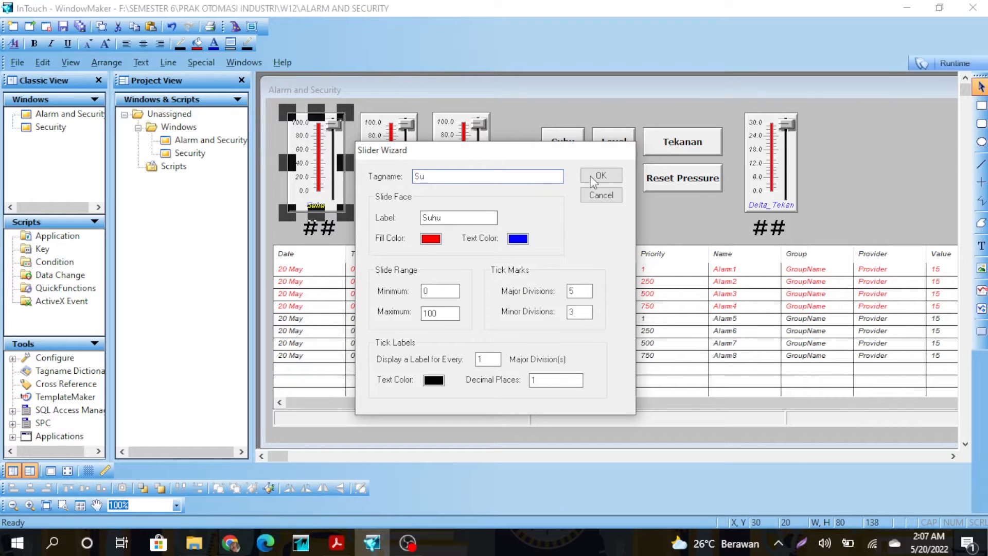
left_click(600, 176)
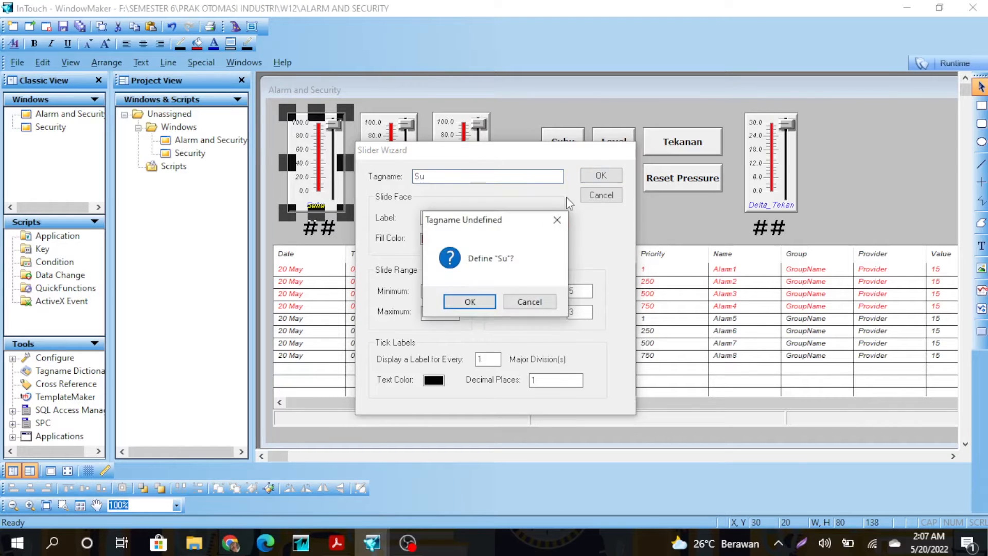
left_click(471, 304)
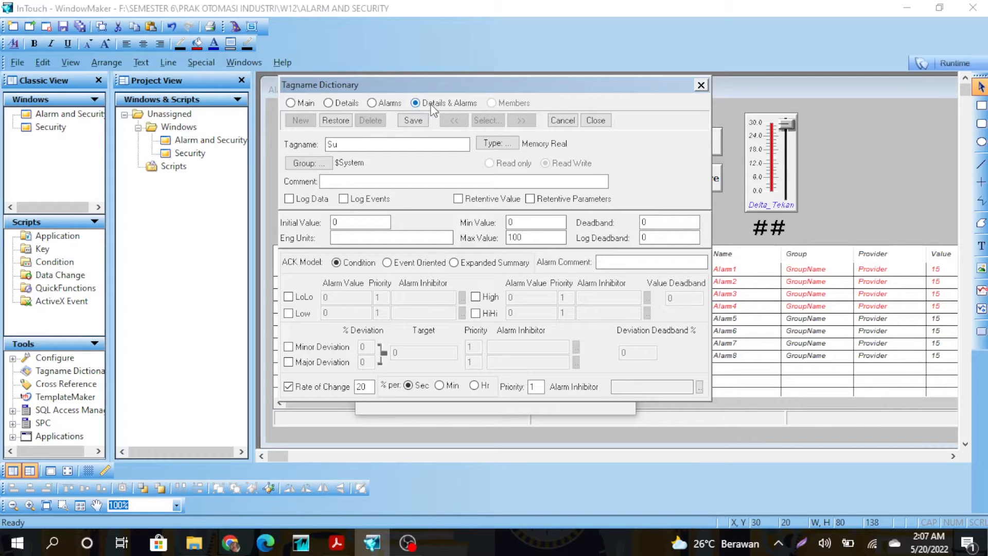
Enable the LoLo, Low, High and HiHi alarms on tag Su, then switch to the PDF.
left_click(288, 297)
left_click(288, 313)
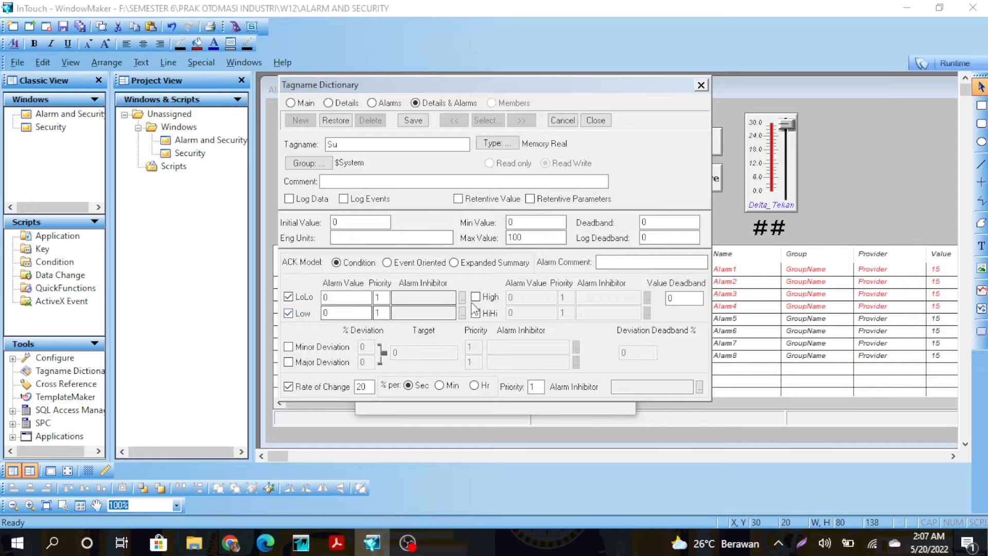
left_click(476, 297)
left_click(475, 313)
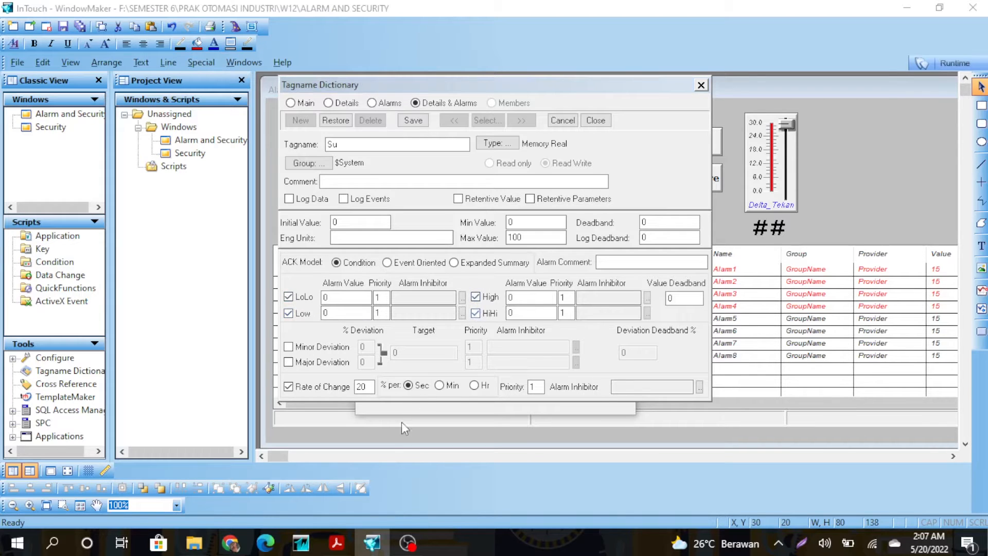
left_click(337, 548)
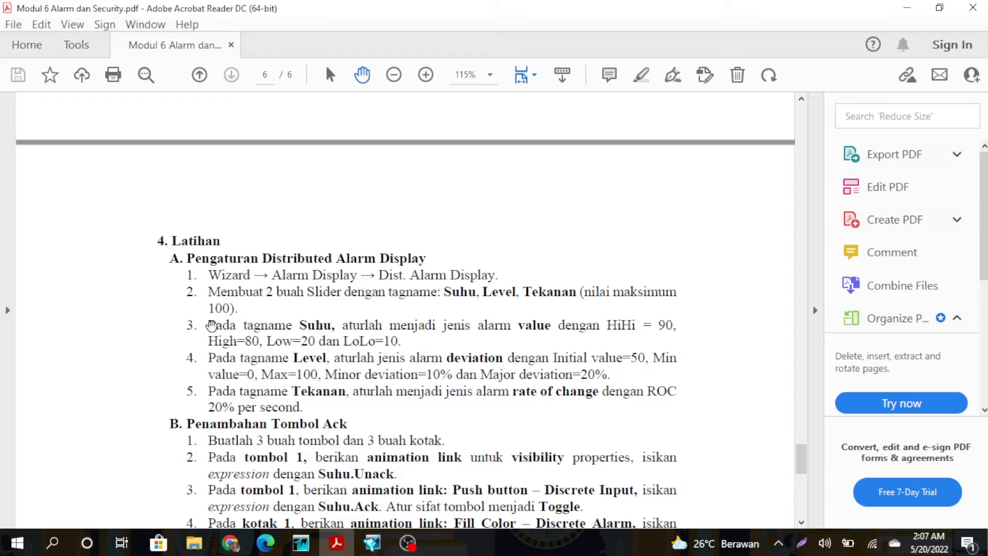
Enter tag Su's alarm limits from the PDF: LoLo 10, Low 20, High 80, HiHi 90.
left_click_drag(211, 325, 412, 344)
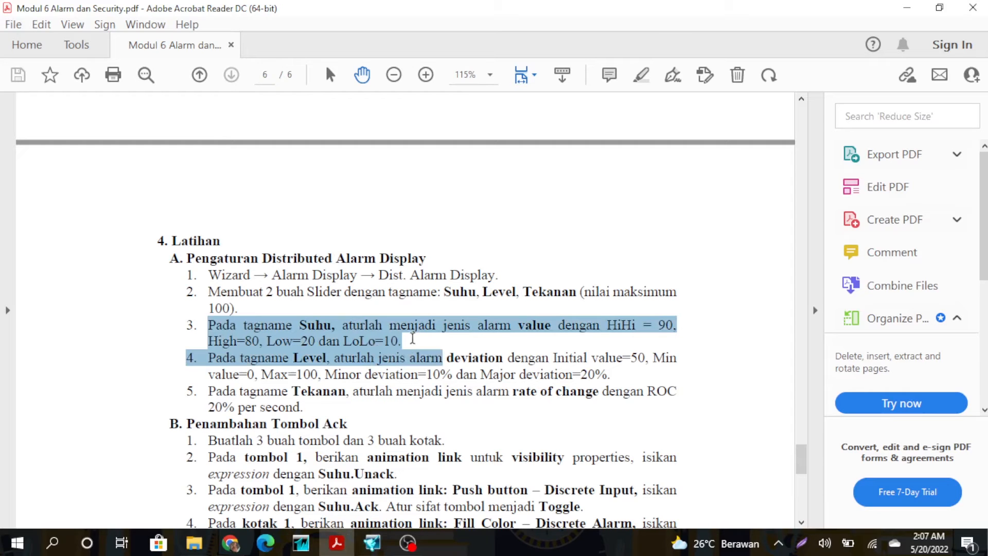
left_click(373, 542)
double_click(346, 297)
type("10")
double_click(341, 311)
type("20")
left_click(531, 296)
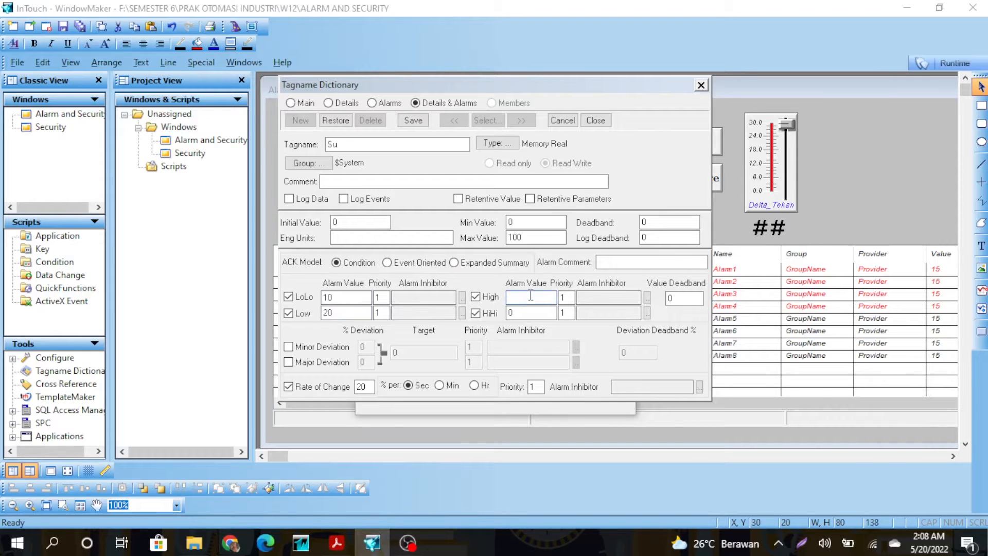
left_click(529, 313)
type("90")
Adjust Su's alarm priorities, entering 2 for Low and High, and close the Tagname Dictionary.
left_click(383, 298)
left_click(384, 309)
type("2")
left_click(566, 299)
type("2")
left_click(569, 313)
left_click(700, 85)
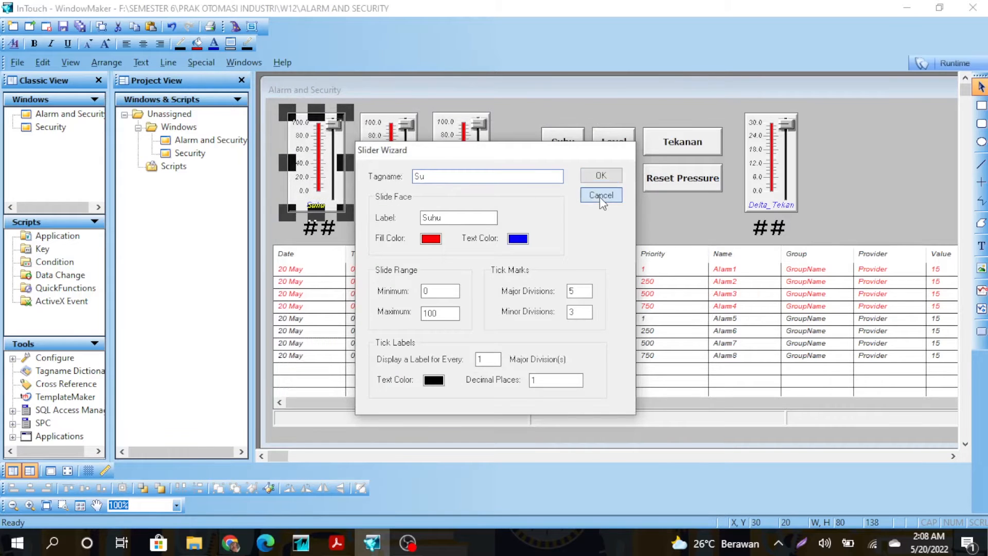
Assign the Level slider a new tag named le and define it.
left_click(600, 196)
double_click(401, 176)
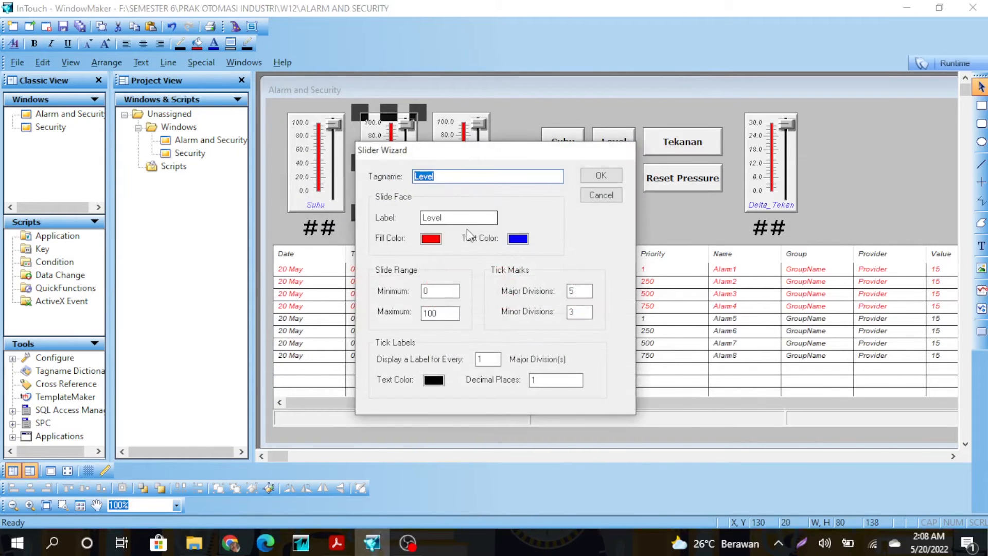
left_click(337, 543)
left_click(262, 387)
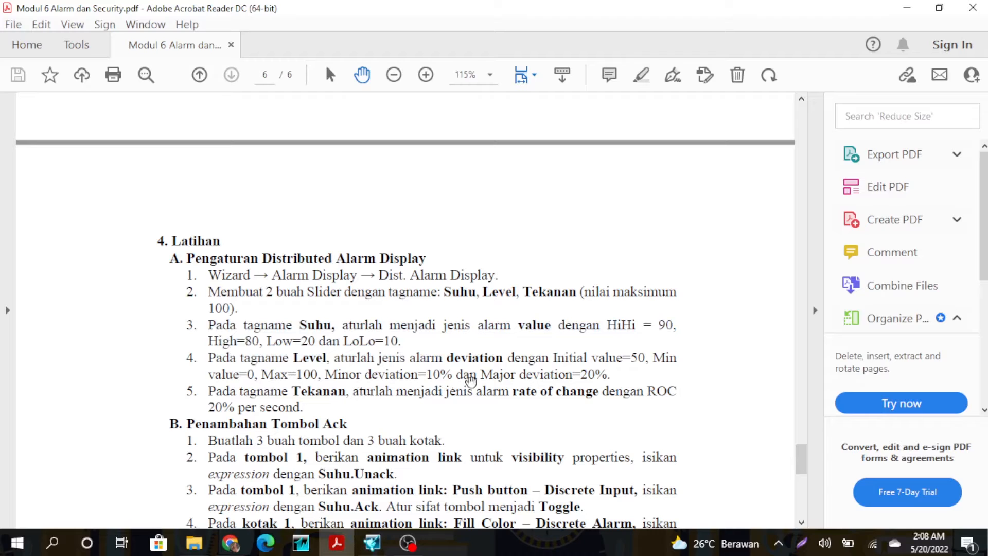
key("alt+Tab")
type("le")
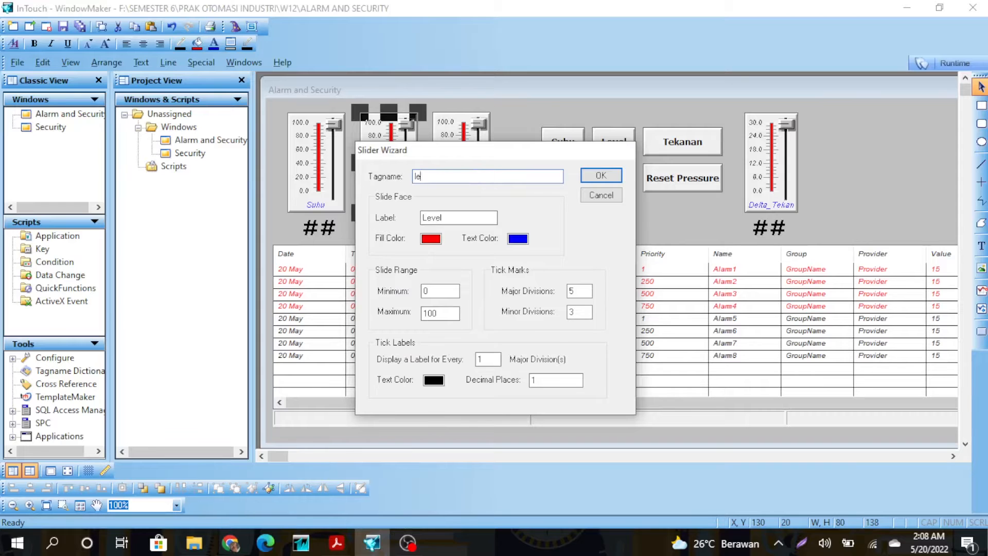
left_click(601, 176)
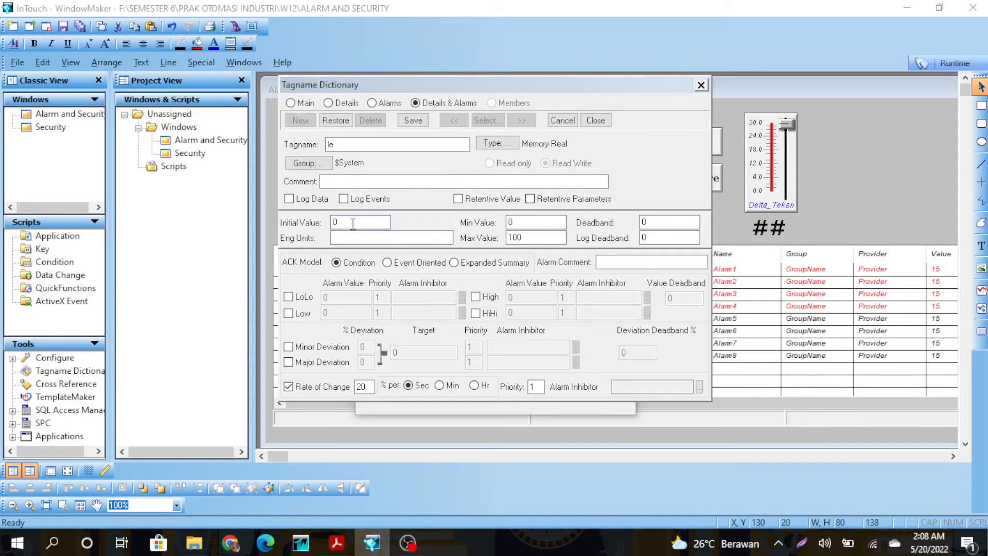
Give tag le 10% minor and 20% major deviation alarms with rate-of-change turned off.
left_click(289, 346)
left_click(289, 362)
left_click(365, 347)
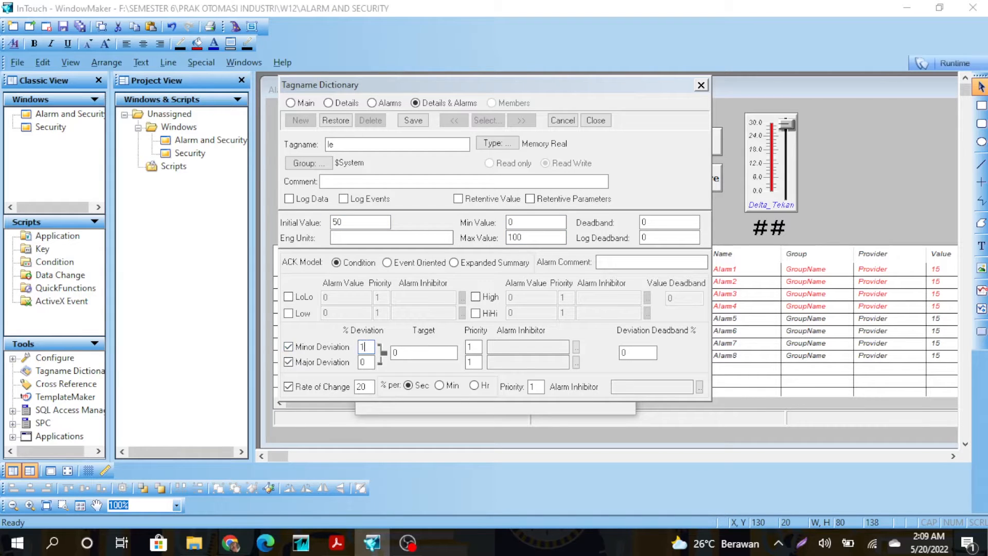
type("20")
left_click(289, 386)
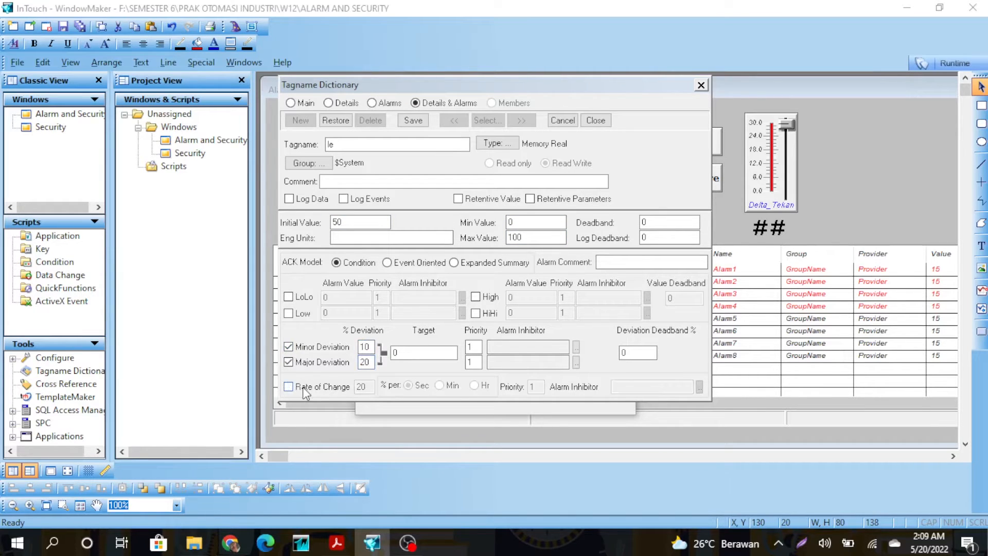
left_click(701, 85)
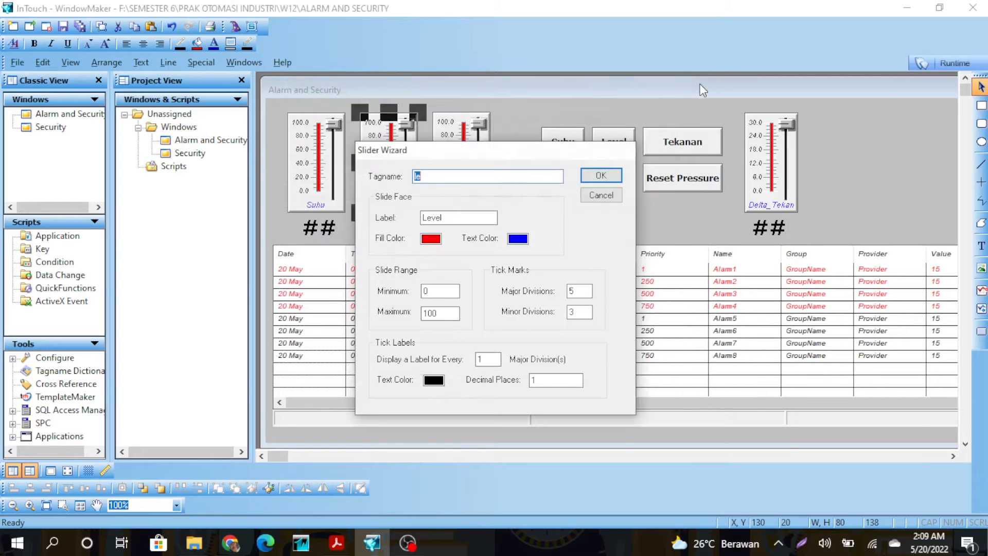
left_click(614, 202)
Retype the Tekanan slider's tagname as te and define it as a new tag.
double_click(470, 192)
key("BackSpace")
type("te")
left_click(601, 176)
left_click(466, 303)
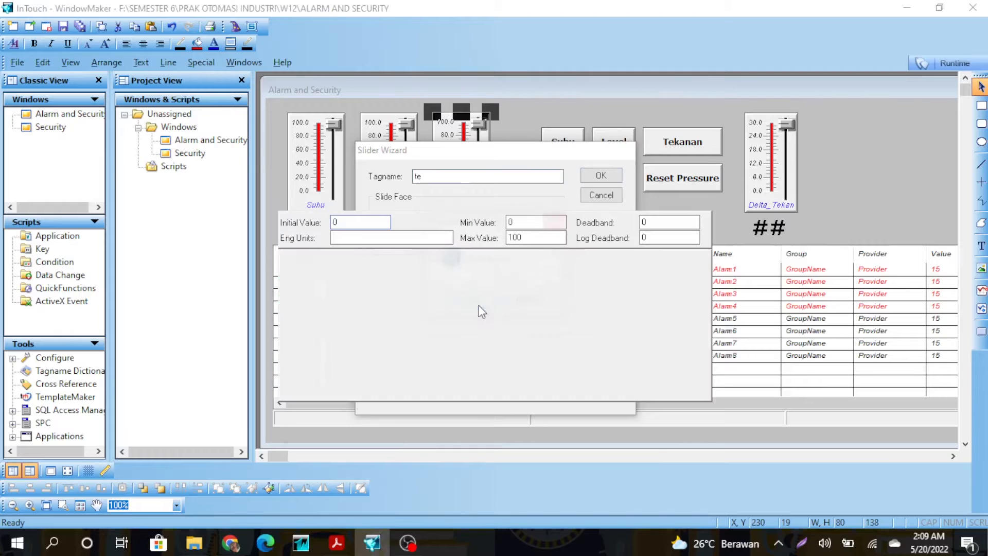
Keep tag te's rate-of-change alarm at 20% per second and close the Tagname Dictionary.
left_click(303, 388)
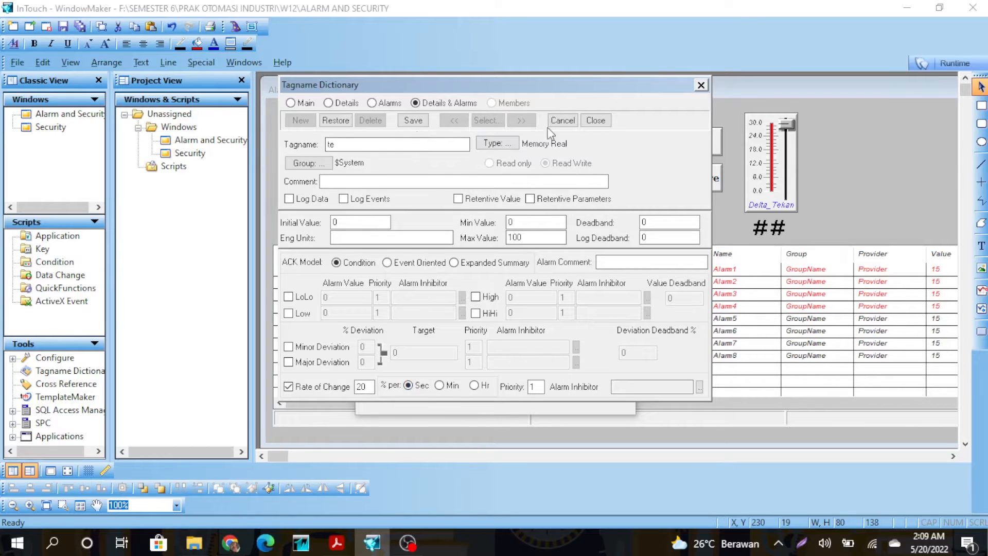
left_click(562, 120)
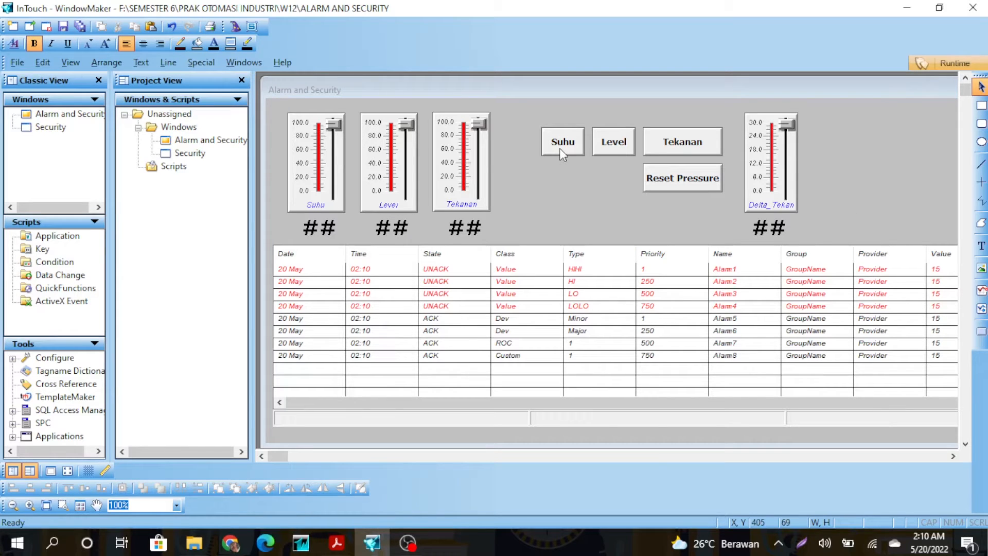
Reposition the Suhu button and give one rectangle a Discrete Alarm fill colour on tag Level.
mouse_move(564, 145)
left_mouse_down()
mouse_move(563, 156)
mouse_move(571, 139)
left_mouse_up()
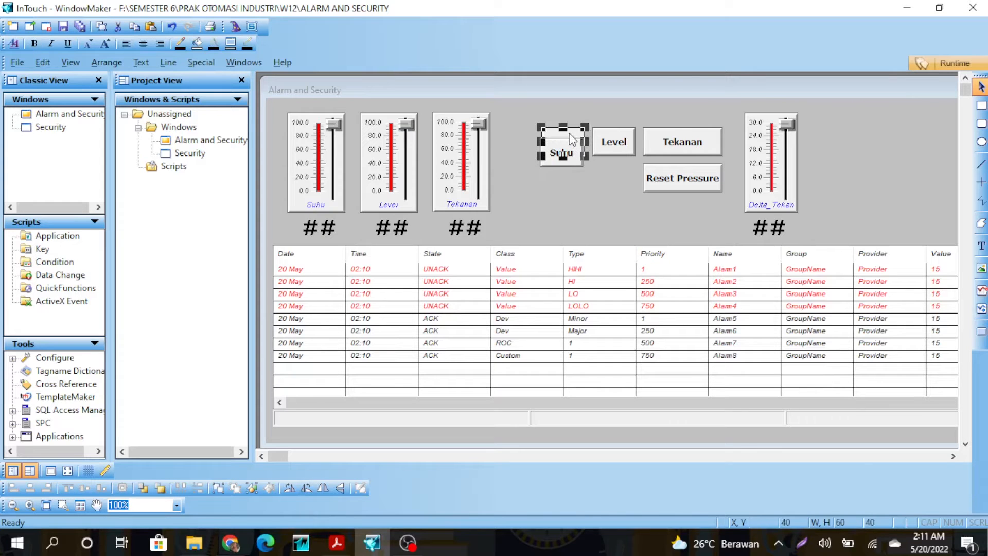
double_click(572, 139)
left_click(570, 136)
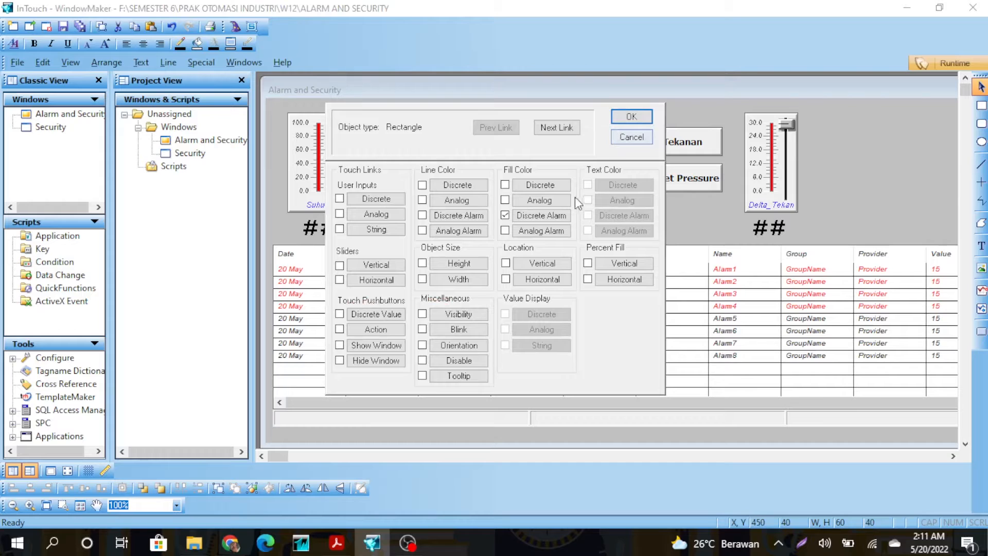
left_click(559, 214)
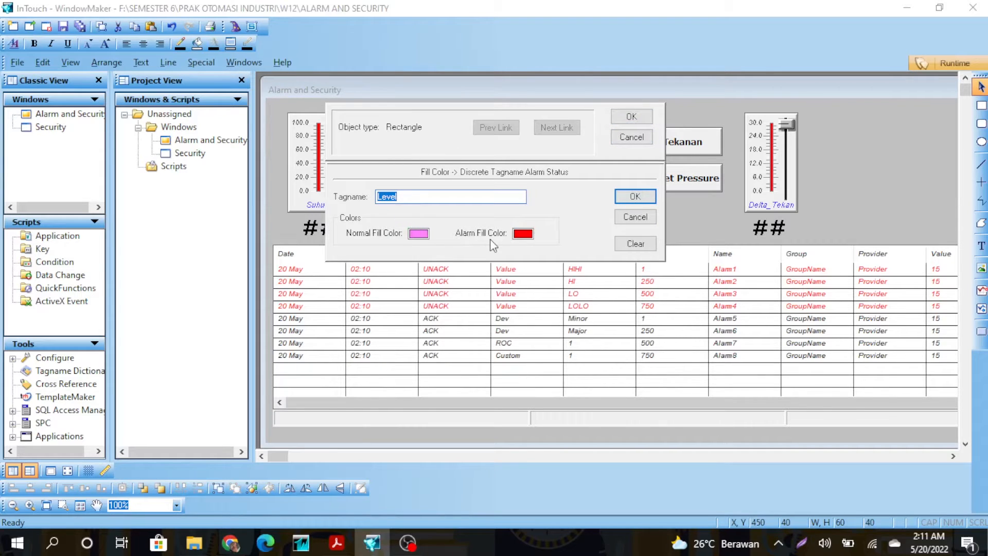
left_click(620, 200)
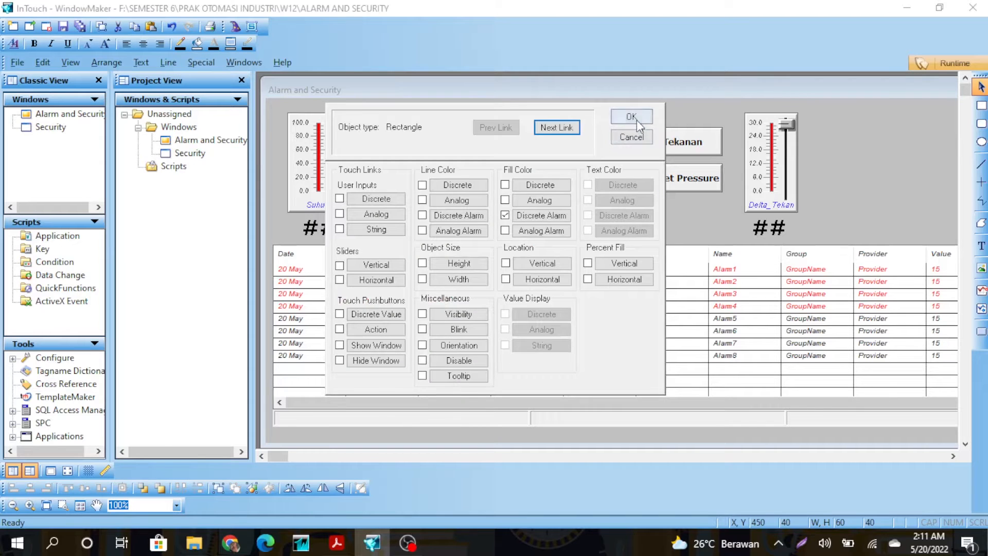
left_click(632, 117)
Give the other rectangle a Discrete Alarm fill on tag Suhu, and move the Level button beside Tekanan.
double_click(587, 136)
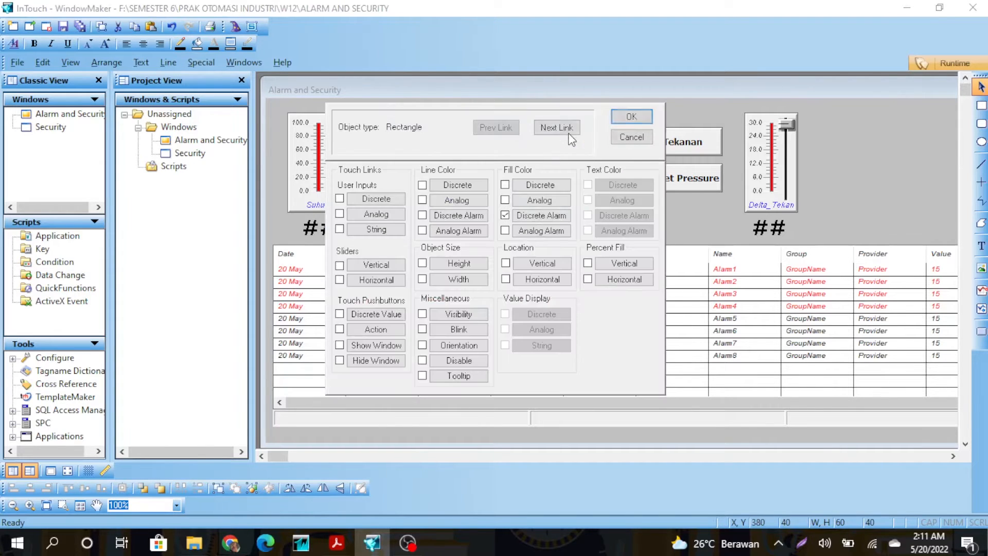
left_click(535, 215)
left_click(618, 197)
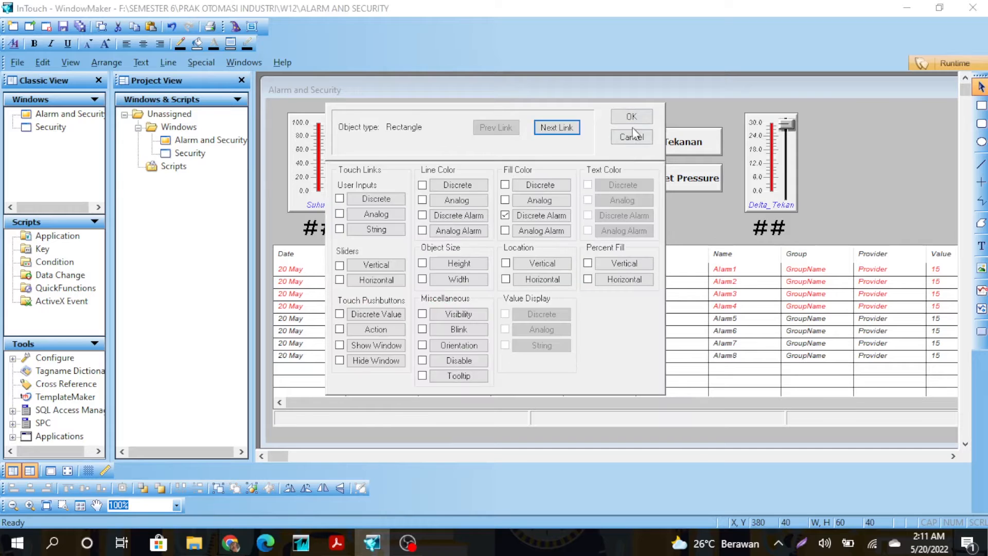
left_click(632, 115)
left_click(621, 148)
left_click_drag(617, 142, 564, 141)
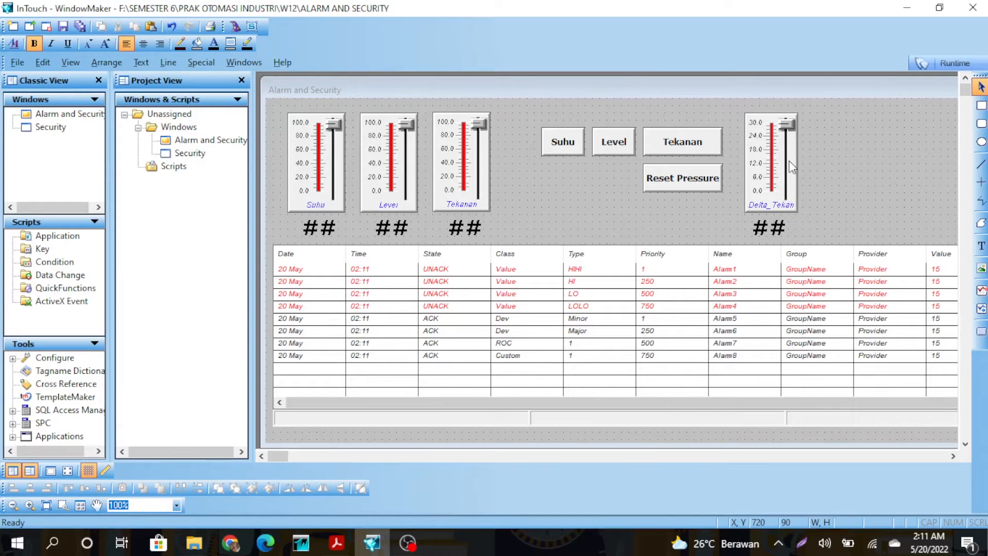
Make the Suhu button toggle Suhu.Ack and show only while Suhu.UnAck is true.
left_click(569, 148)
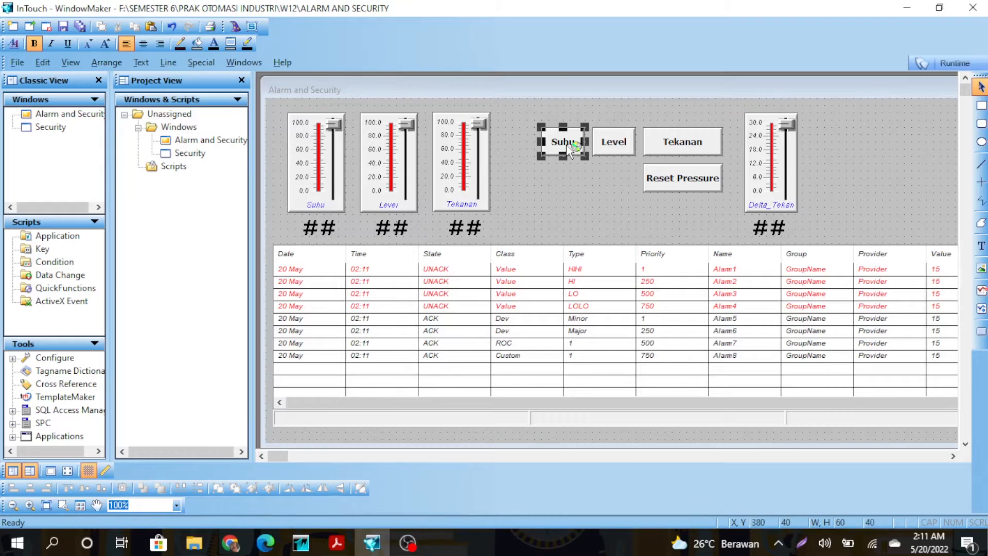
double_click(569, 149)
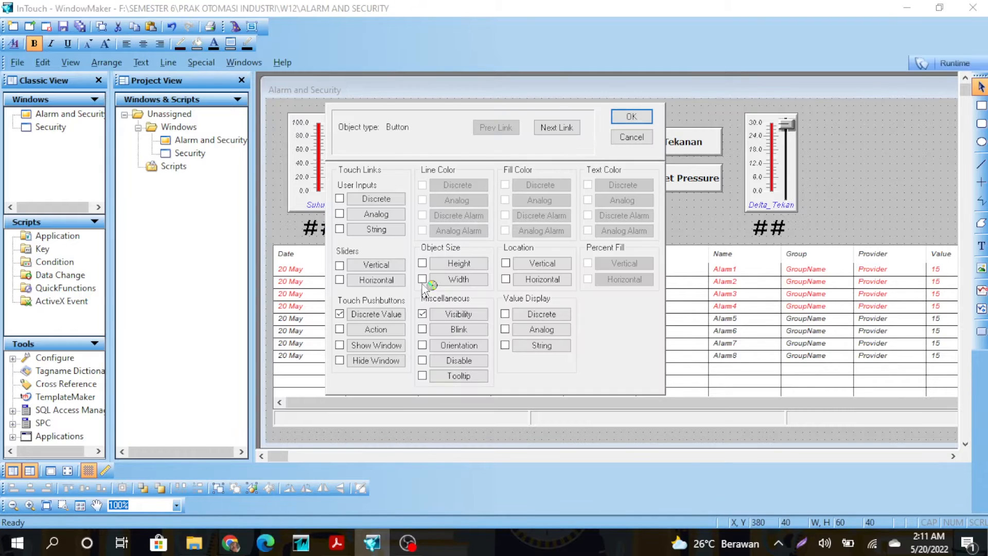
left_click(377, 315)
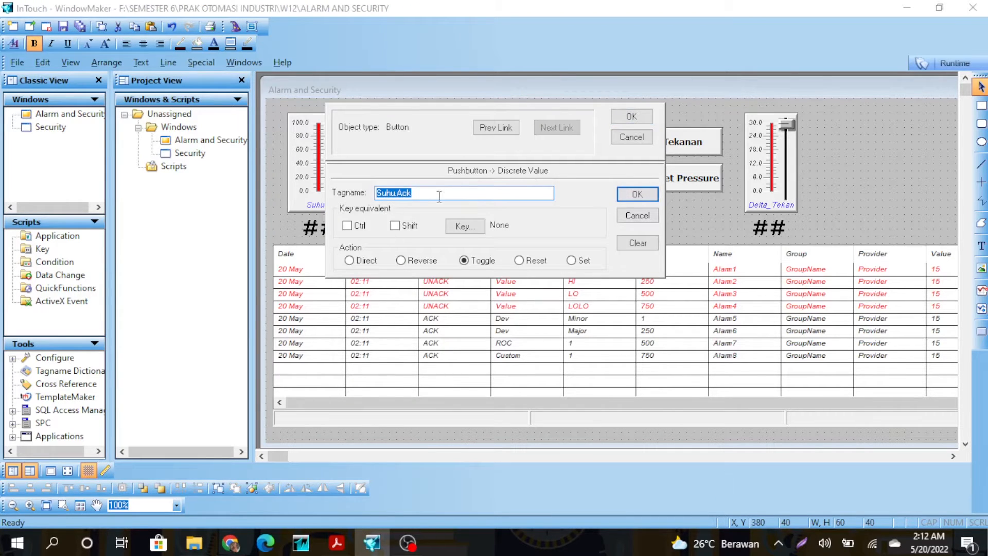
left_click(637, 194)
left_click(464, 317)
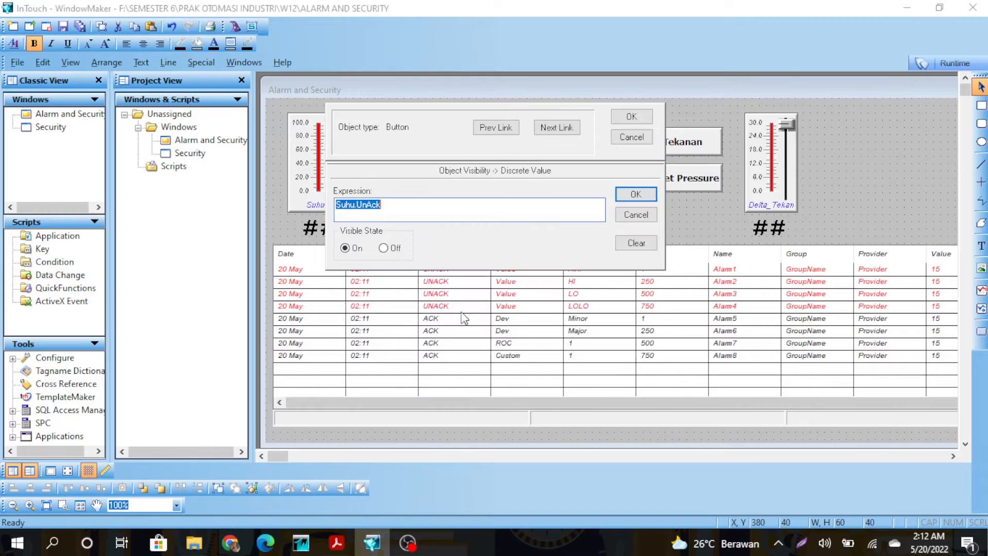
left_click(635, 195)
Make the Level button toggle its Ack tag and show only while Level is unacknowledged.
double_click(617, 147)
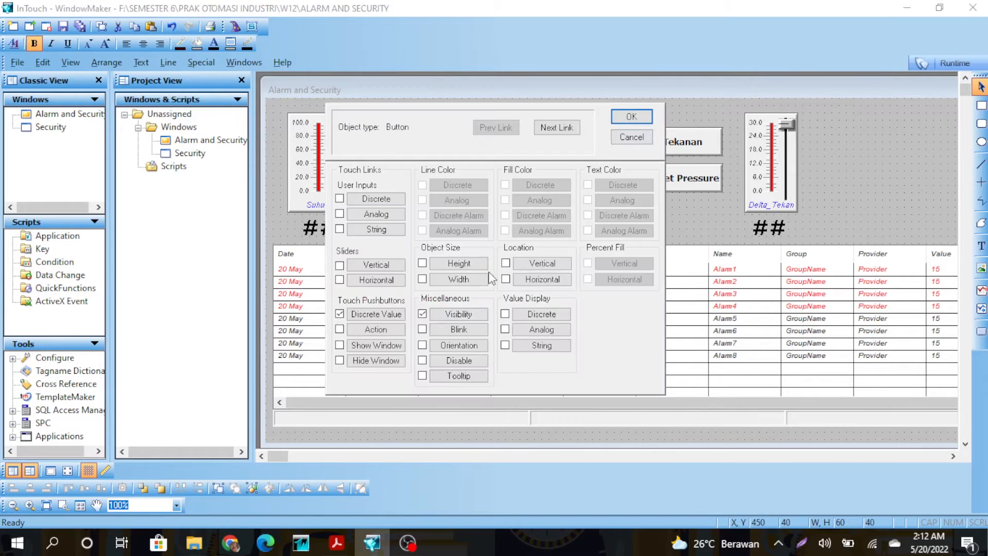
left_click(383, 315)
left_click(626, 194)
left_click(628, 119)
double_click(625, 143)
left_click(459, 314)
left_click(633, 197)
left_click(632, 117)
Make the Tekanan button toggle its Ack tag and show only on Tekanan.UnAck.
double_click(689, 142)
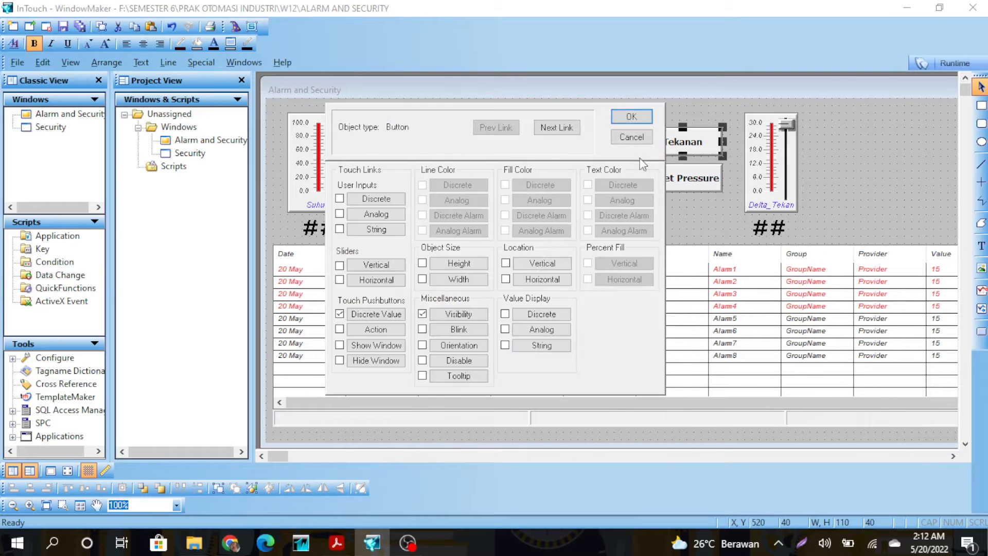
left_click(376, 314)
left_click(636, 195)
left_click(472, 315)
left_click(629, 191)
left_click(631, 117)
Give the Reset Pressure button a discrete-value pushbutton link driving ResetT.
double_click(654, 178)
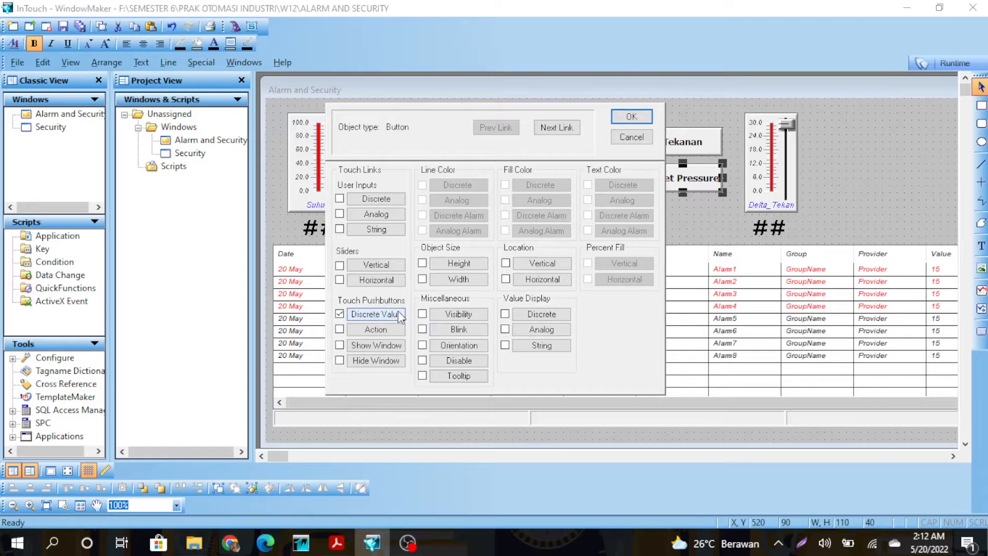
left_click(377, 314)
left_click(637, 195)
left_click(632, 118)
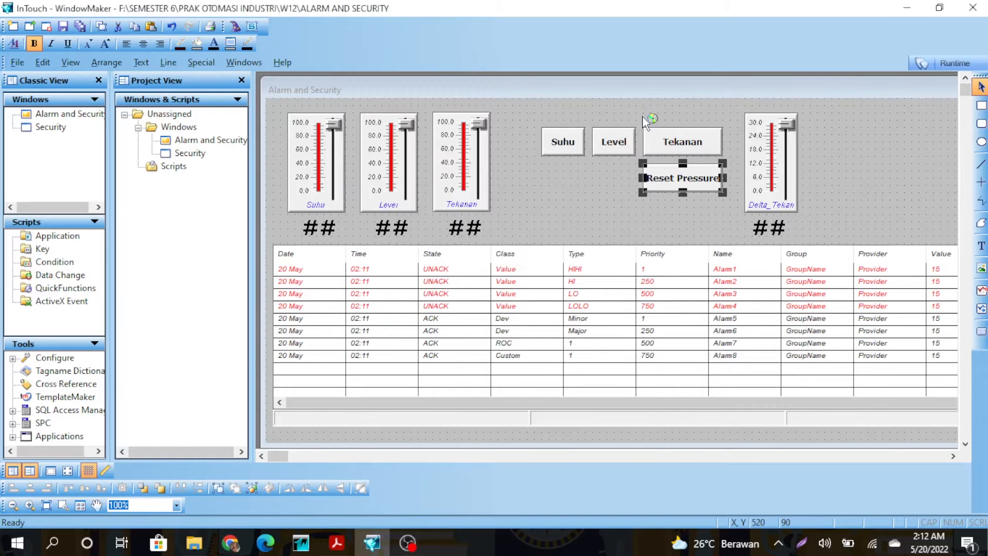
Review the Delta_Tekanan slider's 0 to 30 range and accept its settings.
double_click(762, 176)
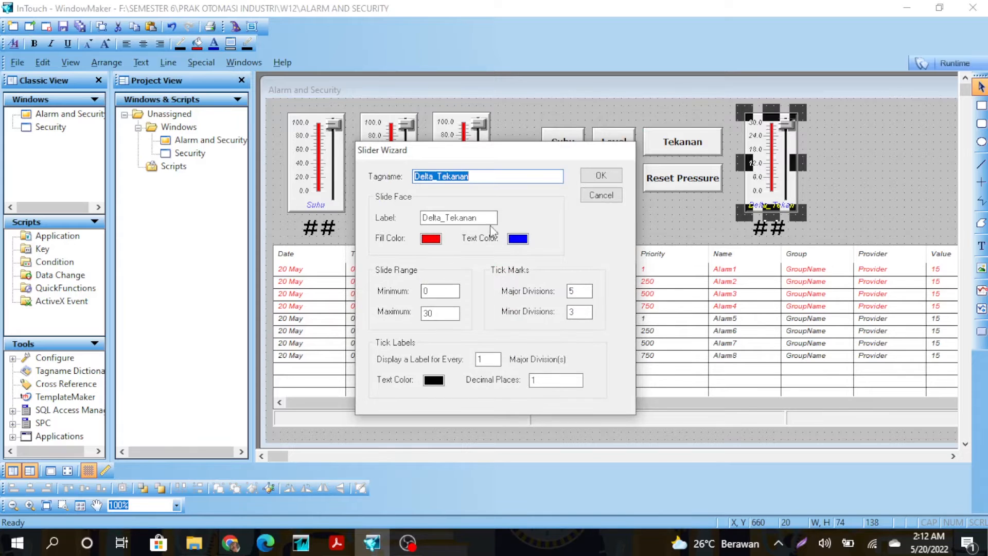
left_click(443, 313)
left_click(605, 180)
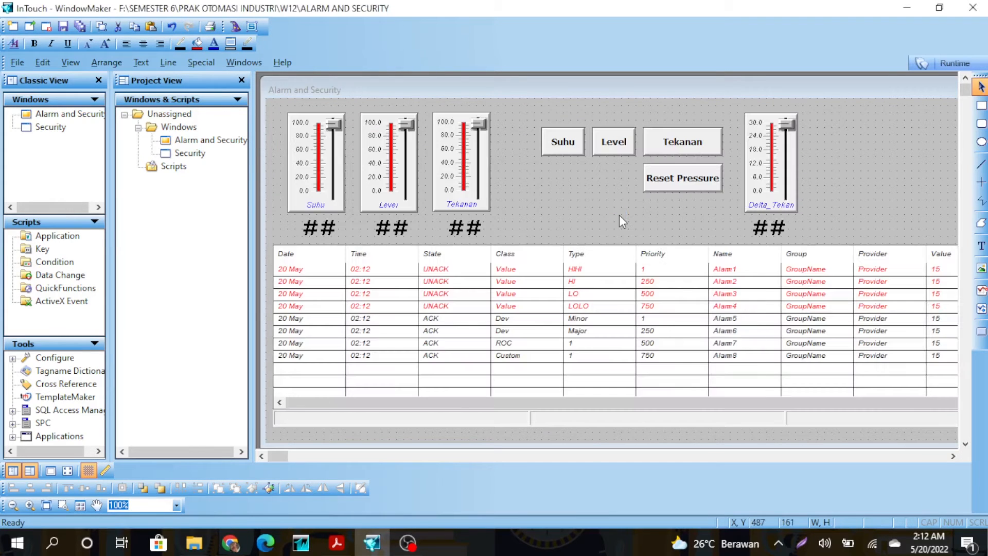
Open the Alarm and Security window scripts and review the While Showing pressure script.
right_click(620, 215)
left_click(676, 369)
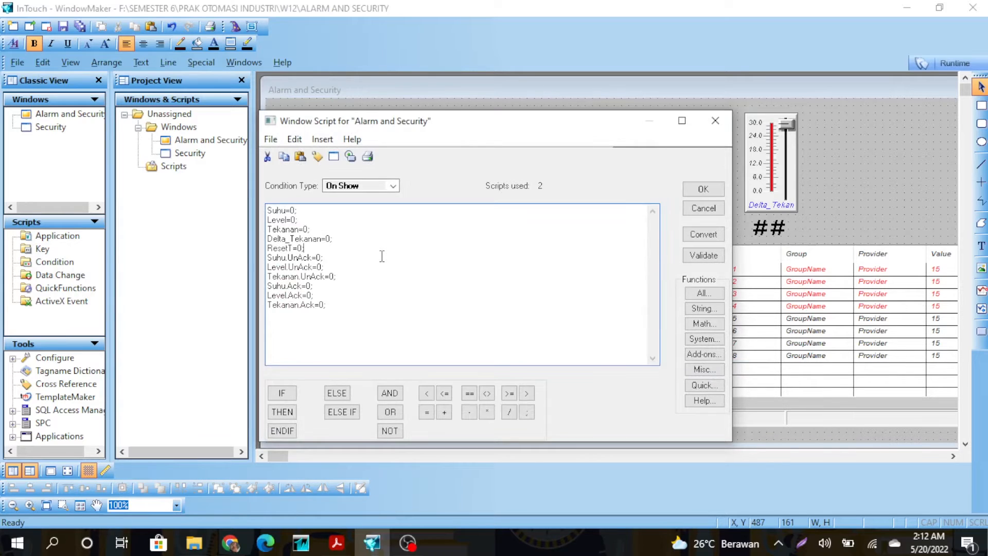
left_click(392, 185)
left_click(355, 205)
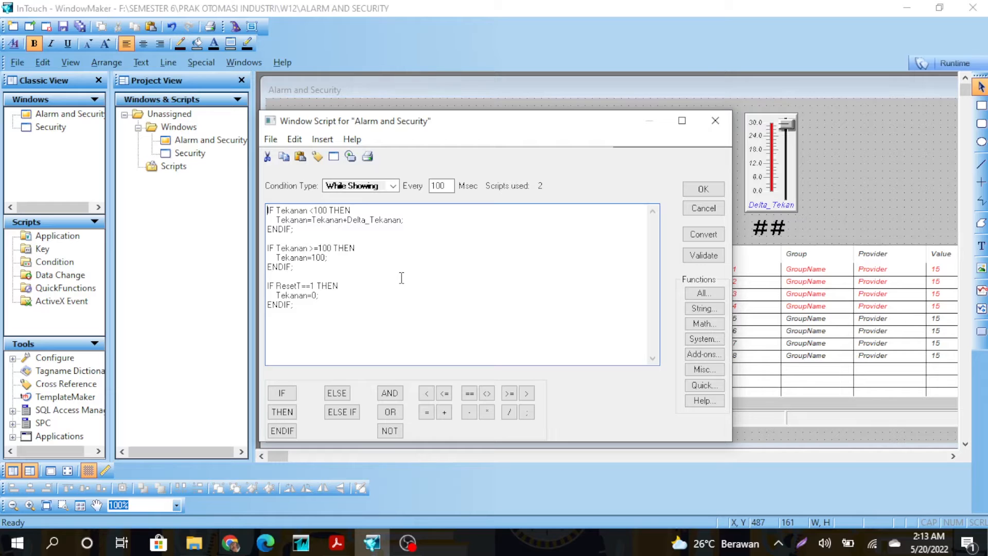
left_click_drag(441, 121, 455, 260)
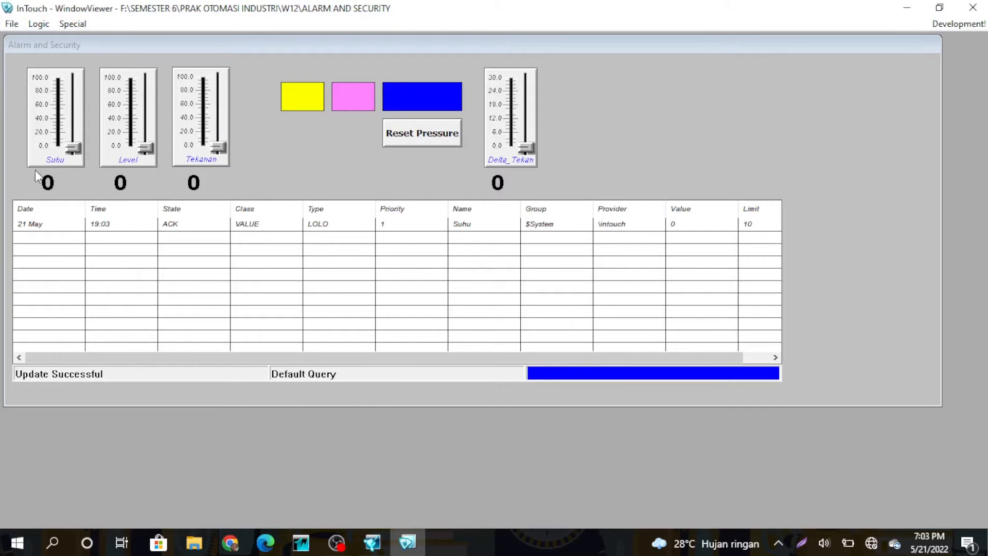
Drag Suhu through the LO, normal and HIHI ranges up to 99, then raise Level to about 12.
left_click_drag(74, 141, 78, 135)
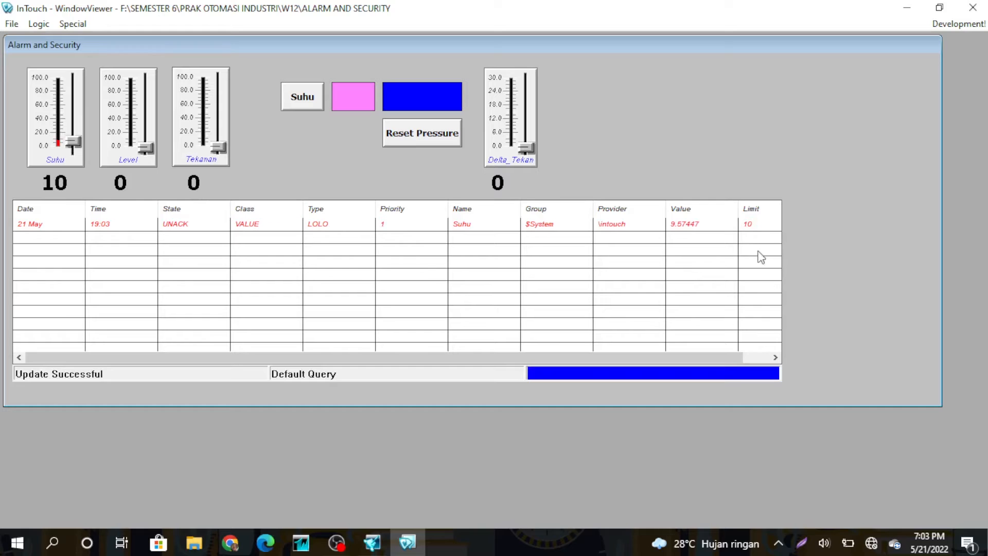
left_click_drag(77, 141, 81, 138)
left_click_drag(75, 139, 72, 88)
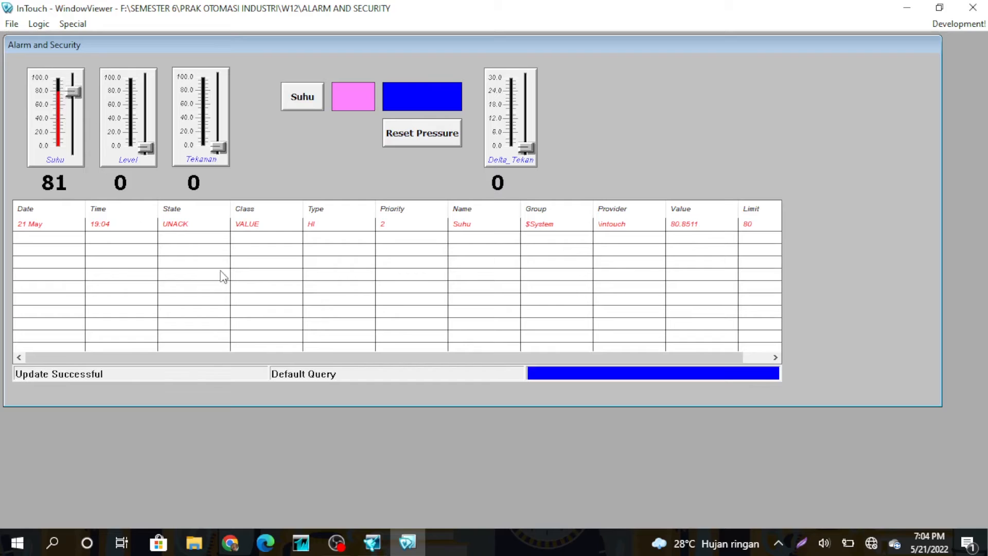
left_click_drag(74, 93, 75, 88)
left_click_drag(73, 85, 74, 69)
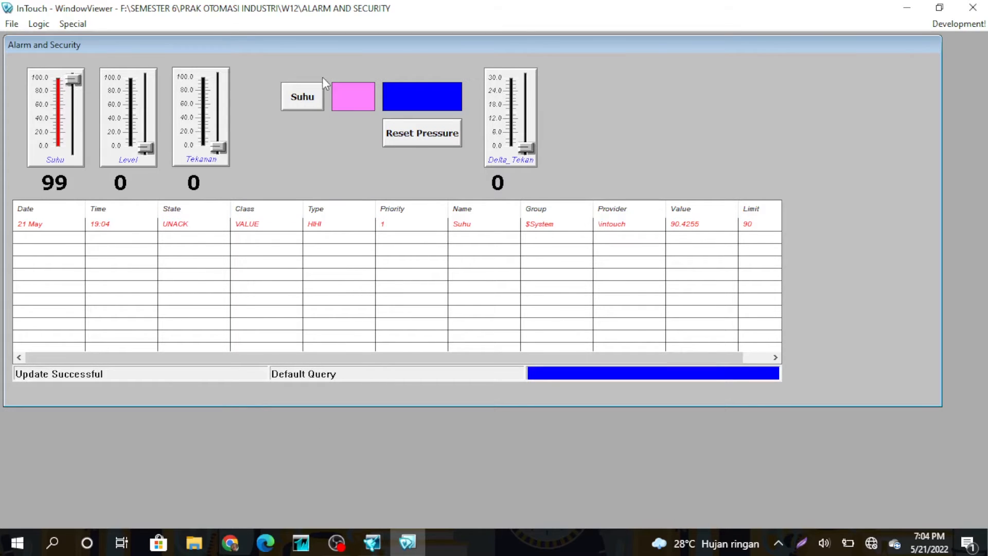
left_click_drag(147, 152, 149, 134)
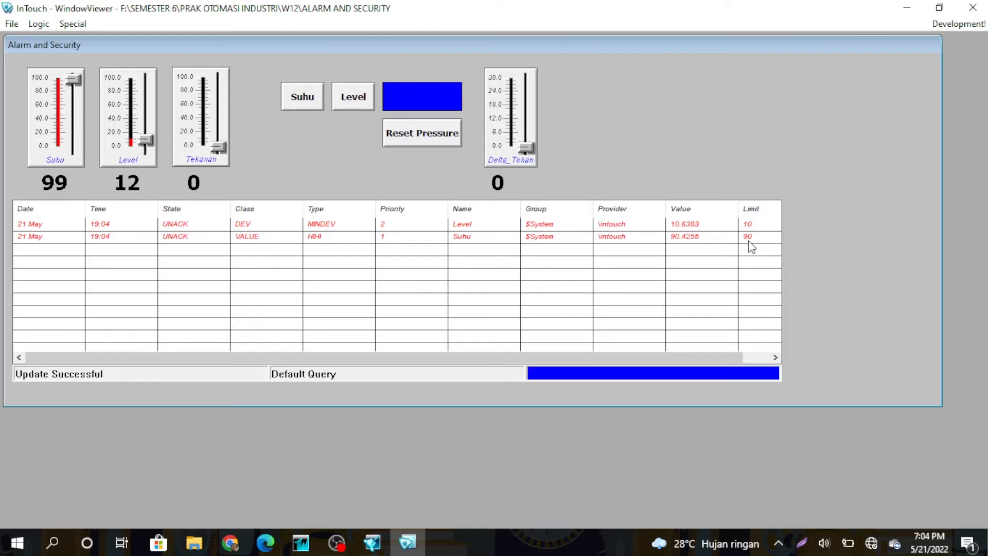
Drag the Level slider up to 100 and swing Tekanan between about 19 and 90 to raise alarms.
left_click_drag(146, 140, 150, 109)
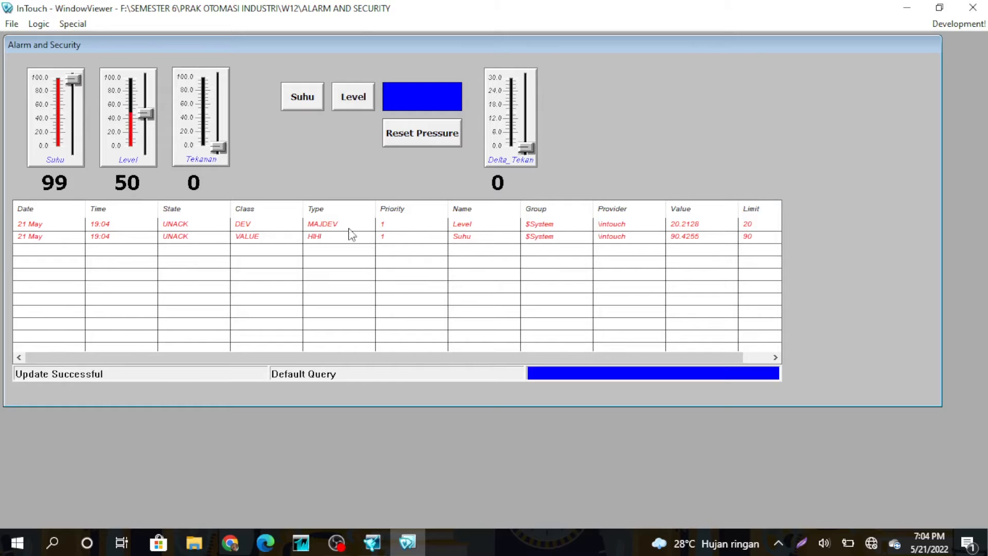
left_click_drag(150, 113, 147, 138)
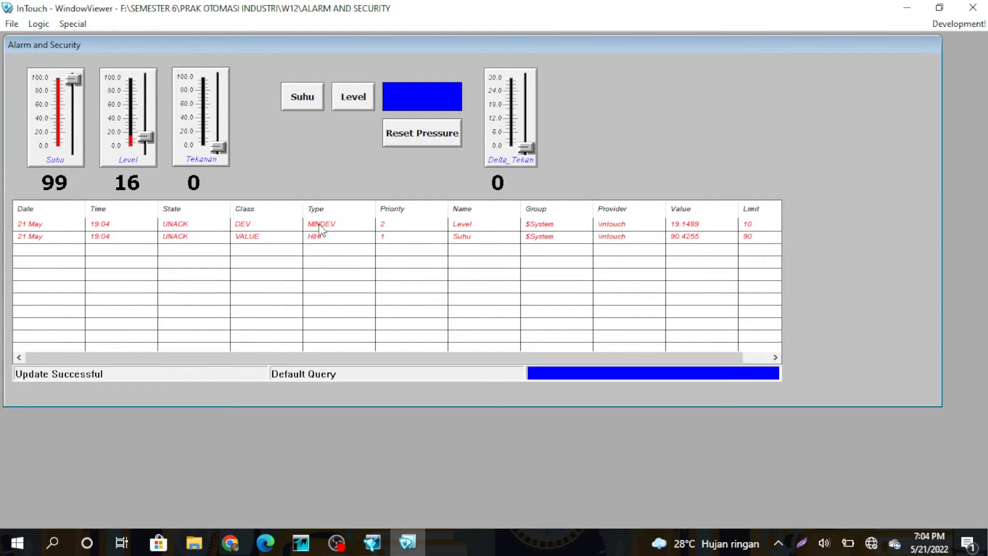
left_click_drag(219, 148, 221, 140)
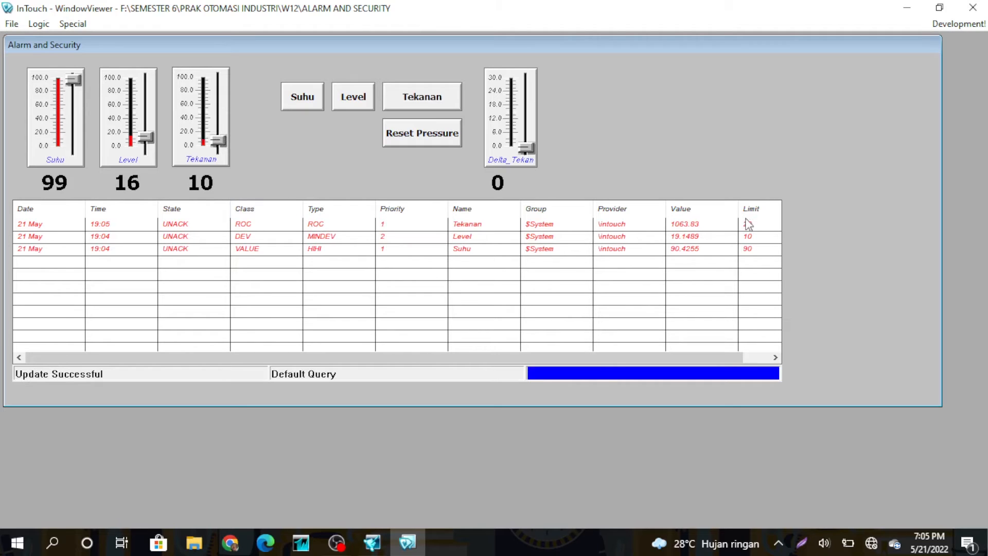
left_click_drag(221, 134, 219, 129)
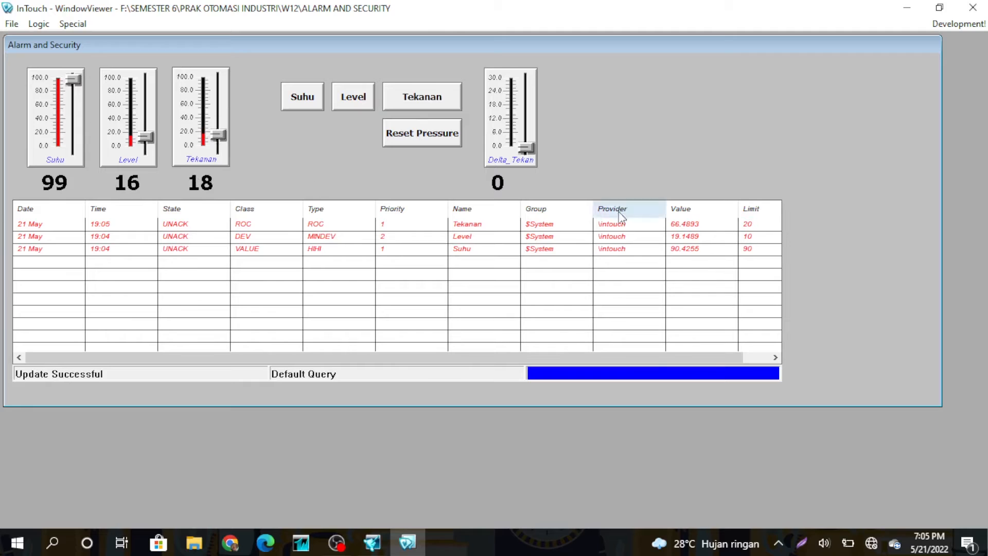
left_click_drag(215, 118, 215, 83)
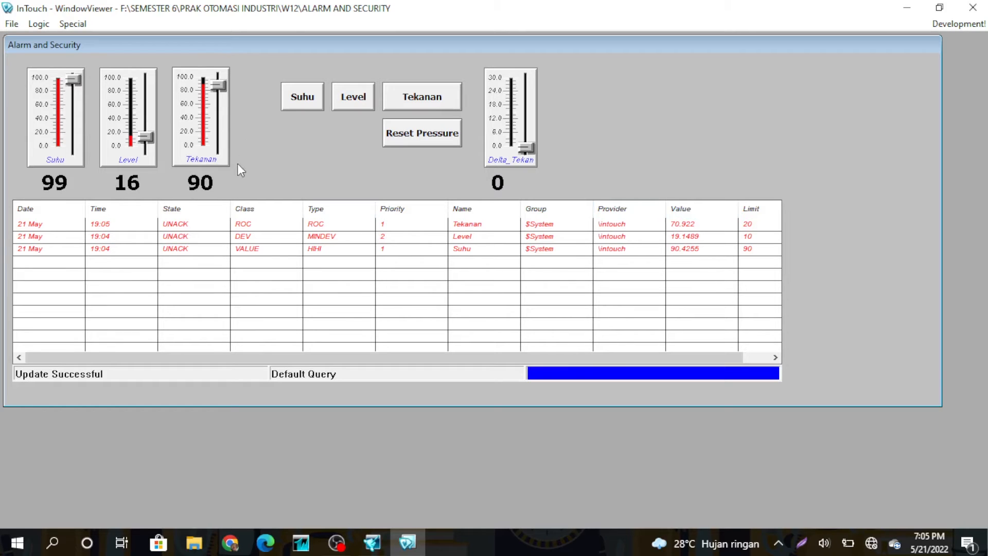
left_click_drag(221, 82, 222, 129)
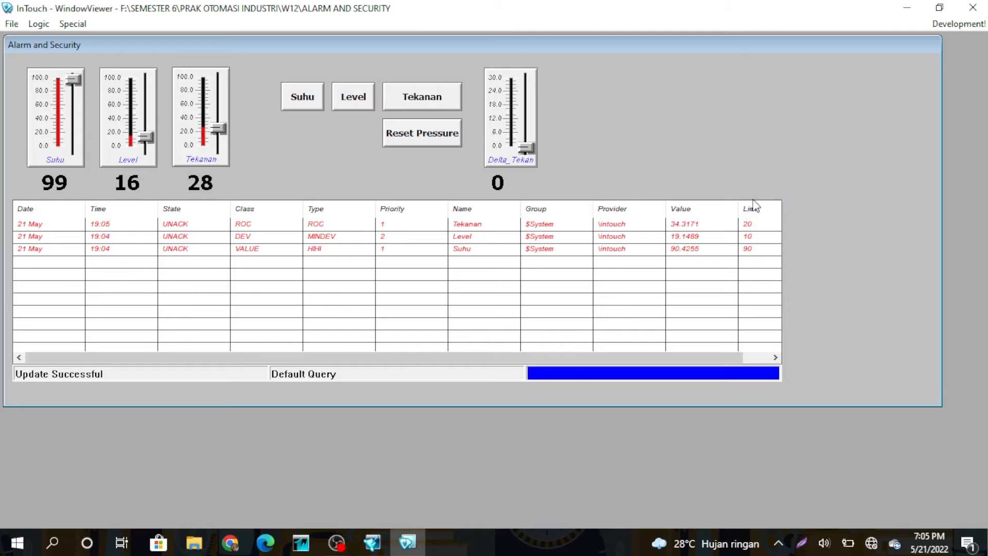
Reset the pressure to zero, raise Tekanan to 16, reset it again, and close WindowViewer.
left_click(431, 138)
left_click_drag(222, 145, 220, 130)
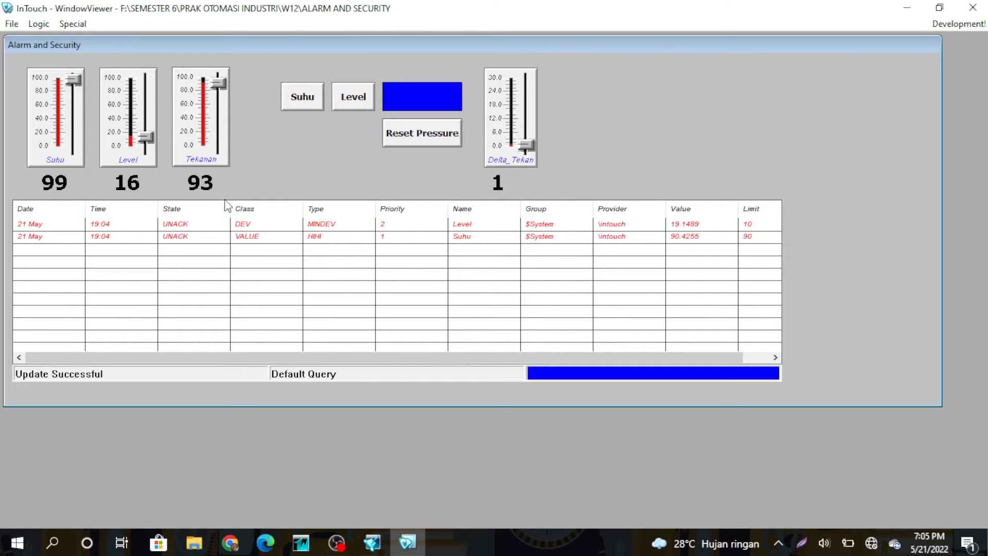
left_click(432, 134)
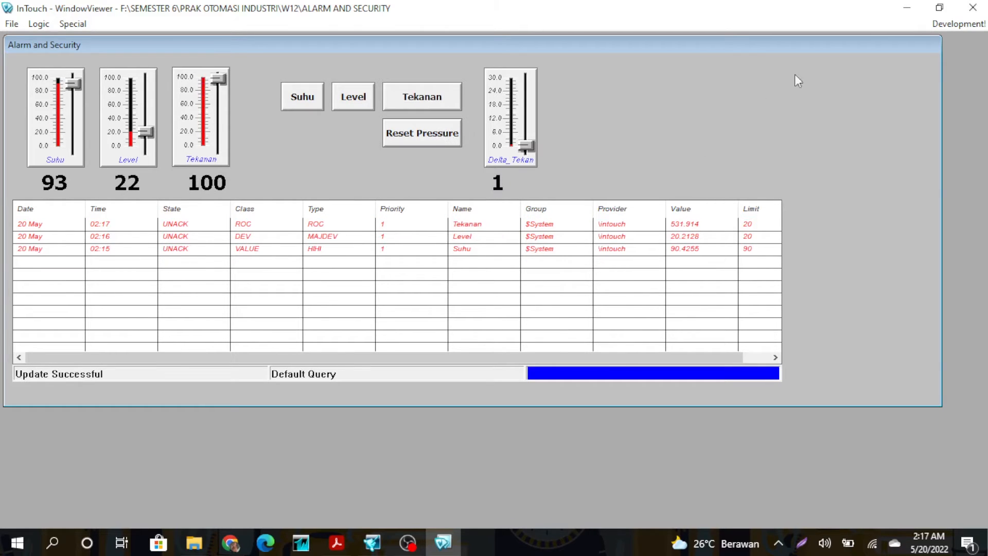
left_click(973, 8)
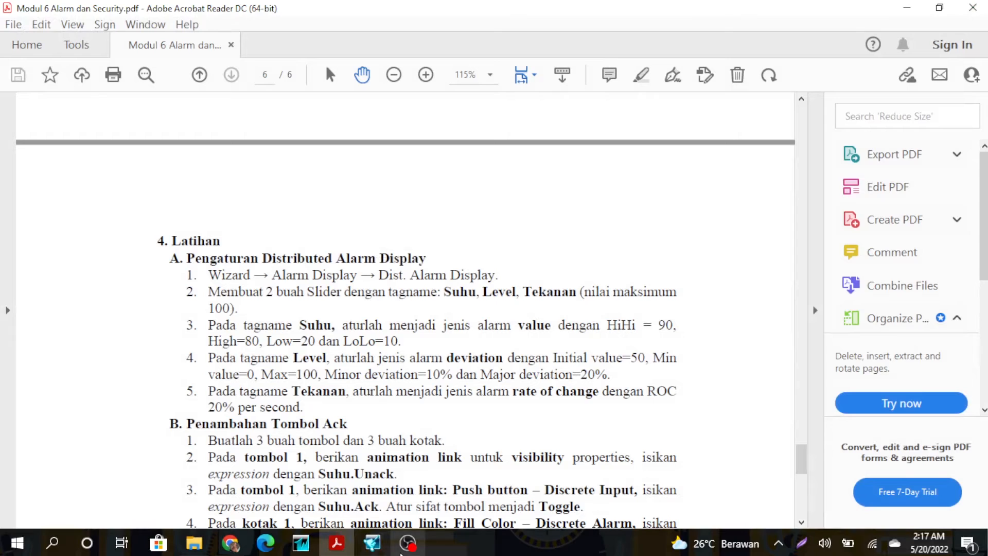
Open the Security window in WindowMaker and review section C of the module PDF.
left_click(372, 543)
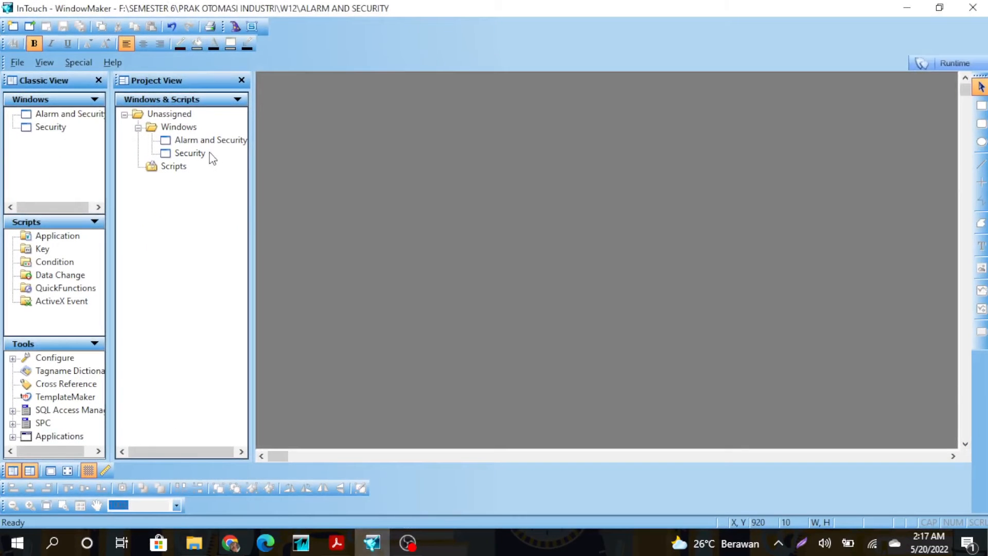
double_click(193, 153)
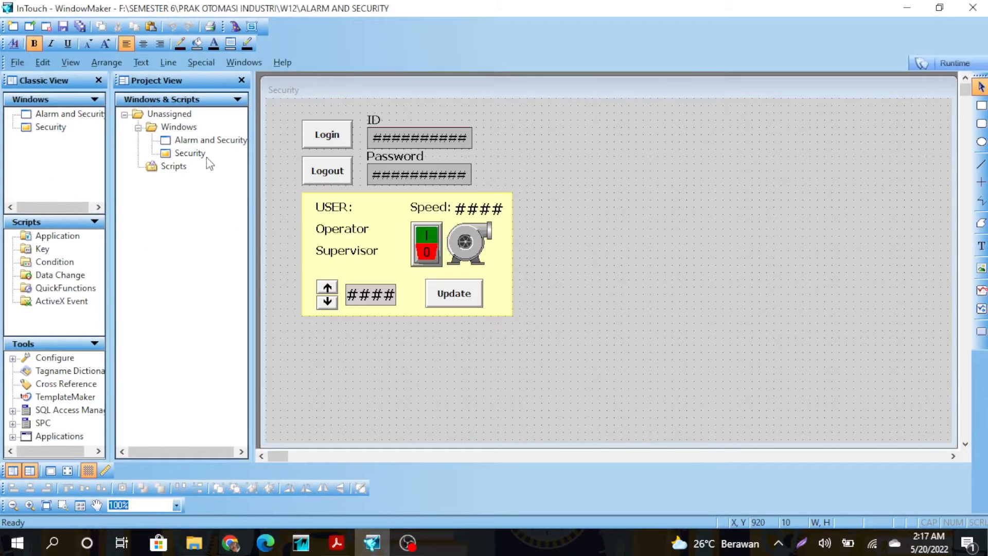
left_click(337, 544)
scroll(362, 432, "down", 10)
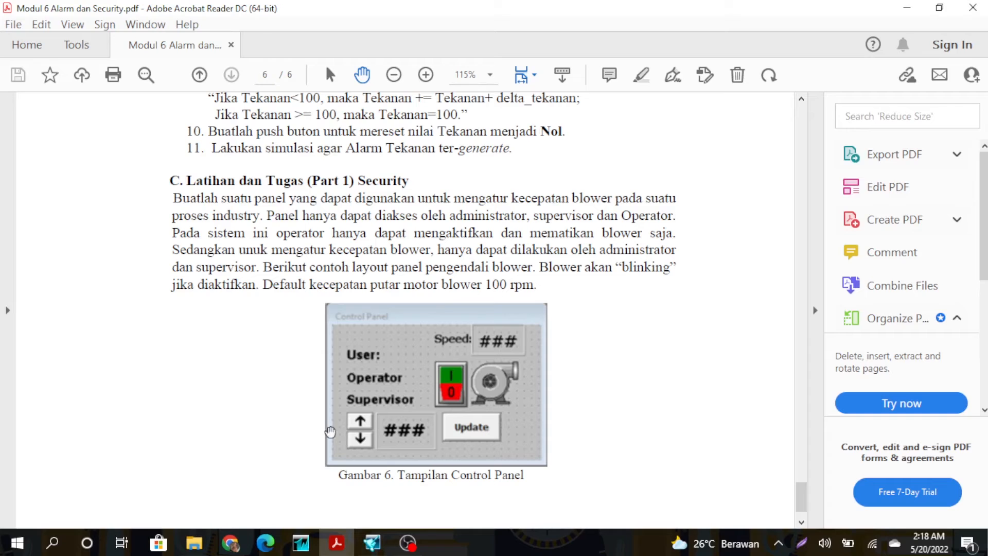
left_click(372, 542)
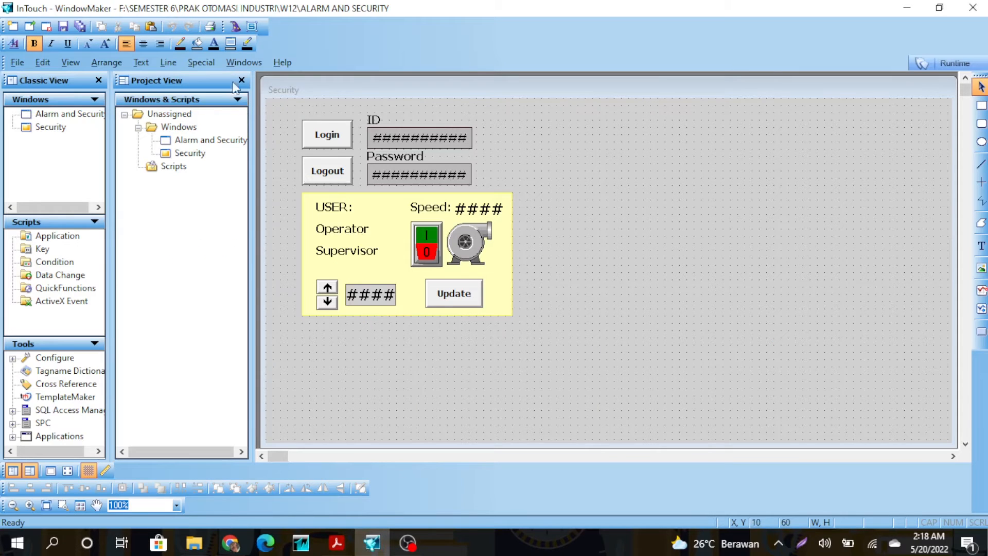
left_click(212, 62)
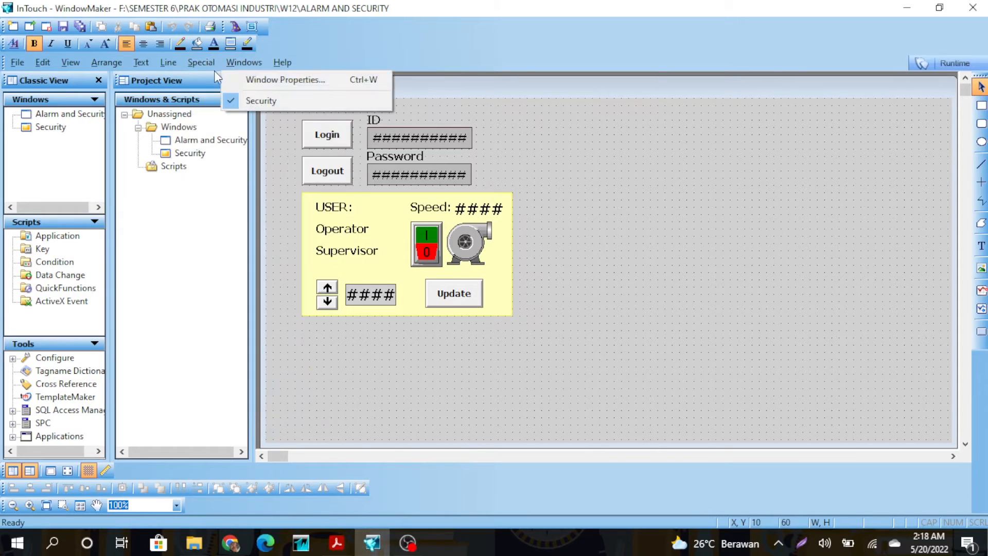
Log on through Special > Security as Administrator with the account password.
mouse_move(219, 75)
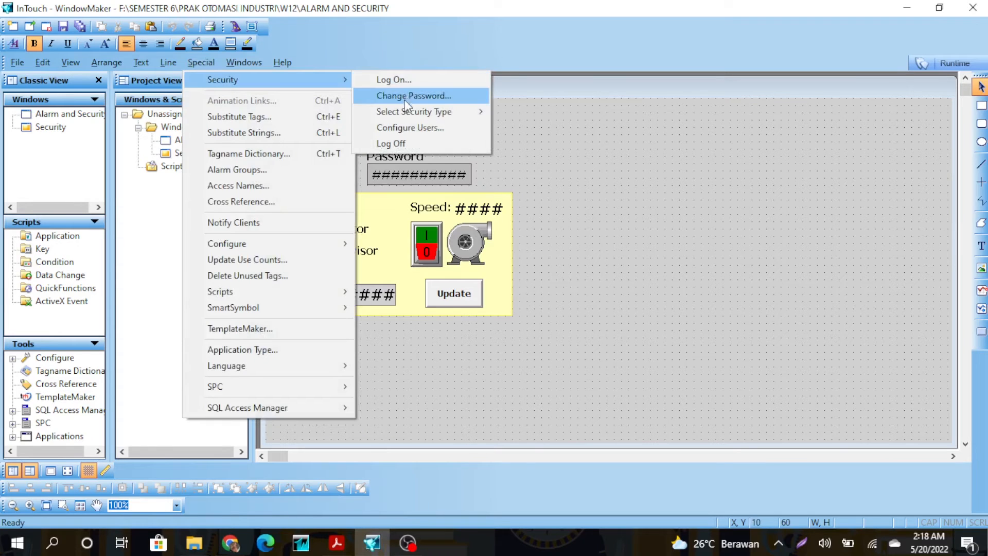
mouse_move(414, 121)
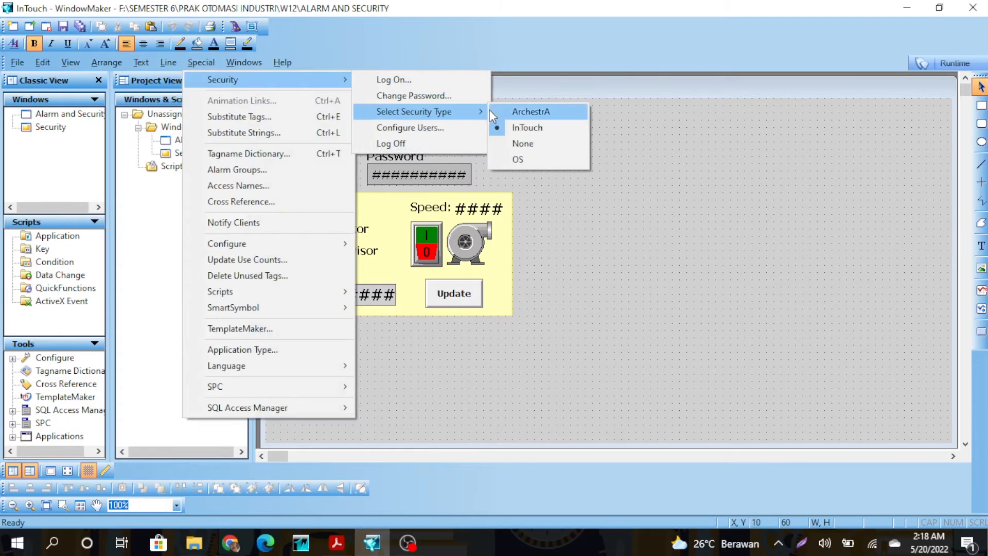
left_click(432, 83)
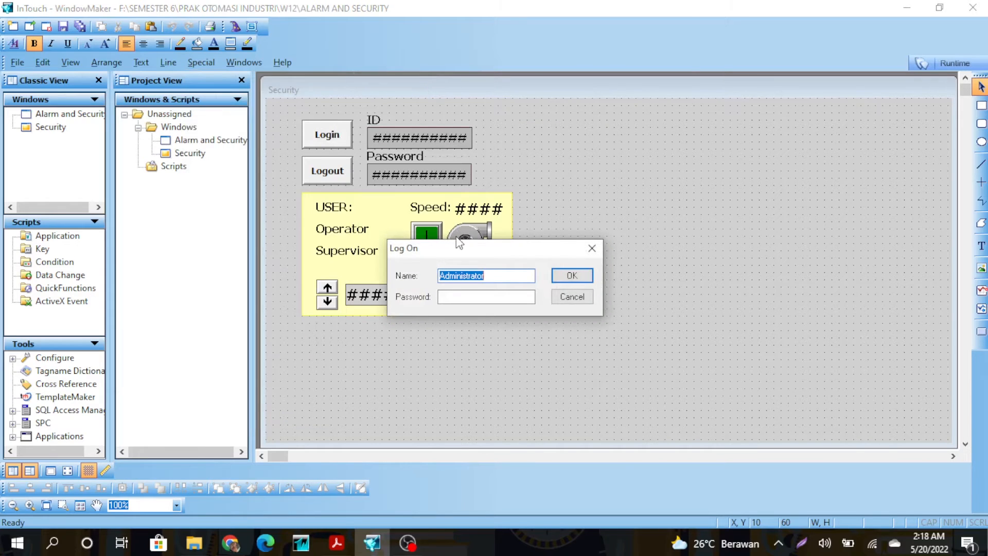
left_click(464, 276)
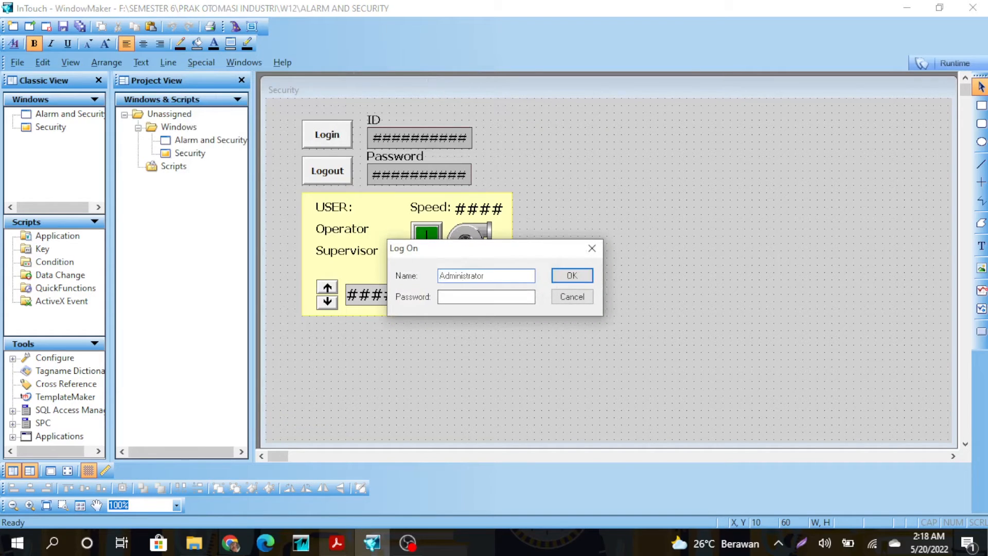
left_click(454, 297)
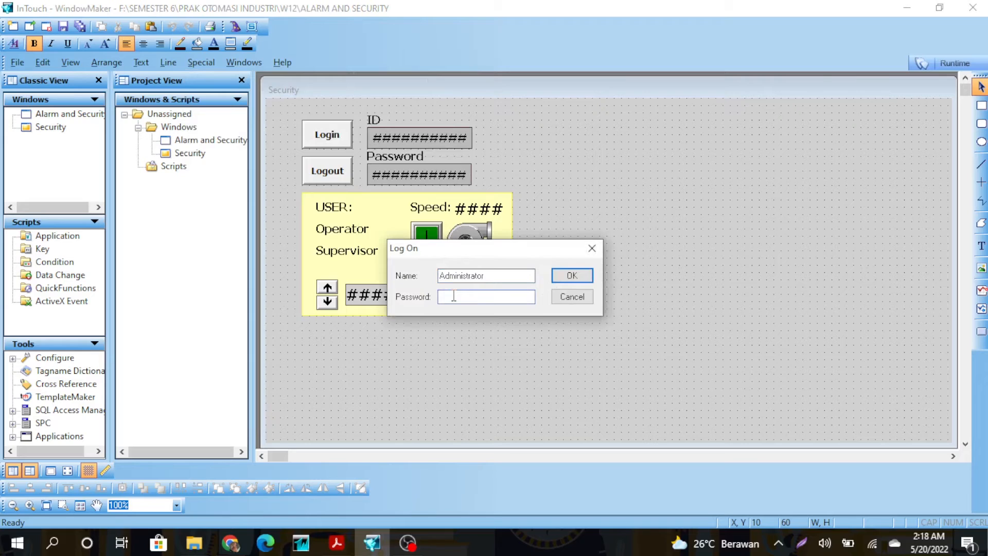
type("●●●●●●●●●")
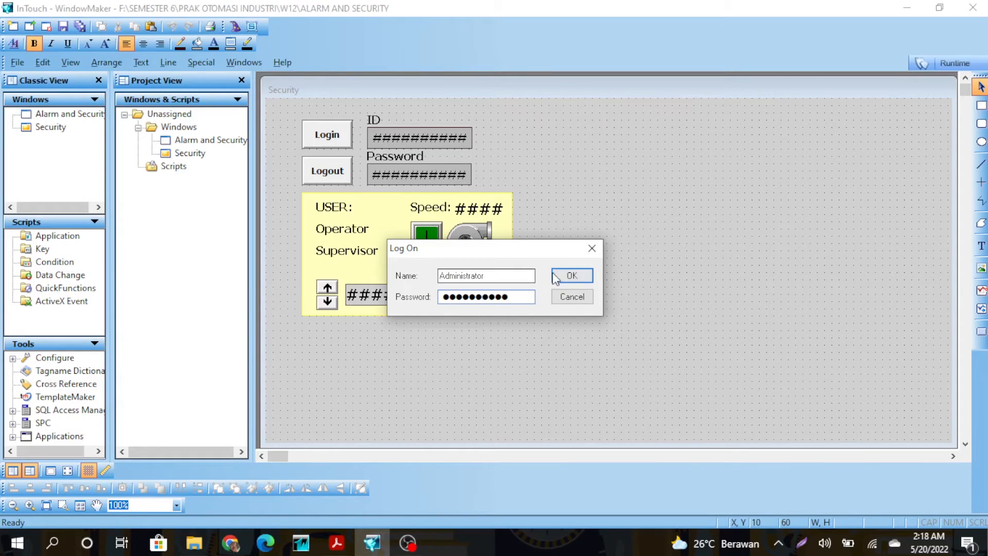
left_click(558, 276)
left_click(238, 65)
mouse_move(189, 64)
mouse_move(216, 85)
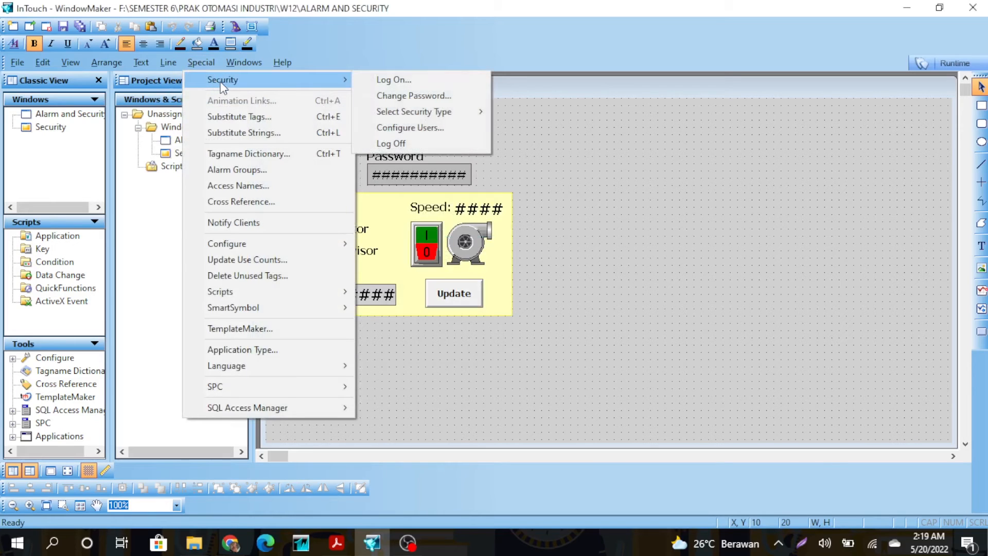
Review the user accounts: Administrator at level 9999, Operator at level 1, Supervisor at level 2.
left_click(391, 128)
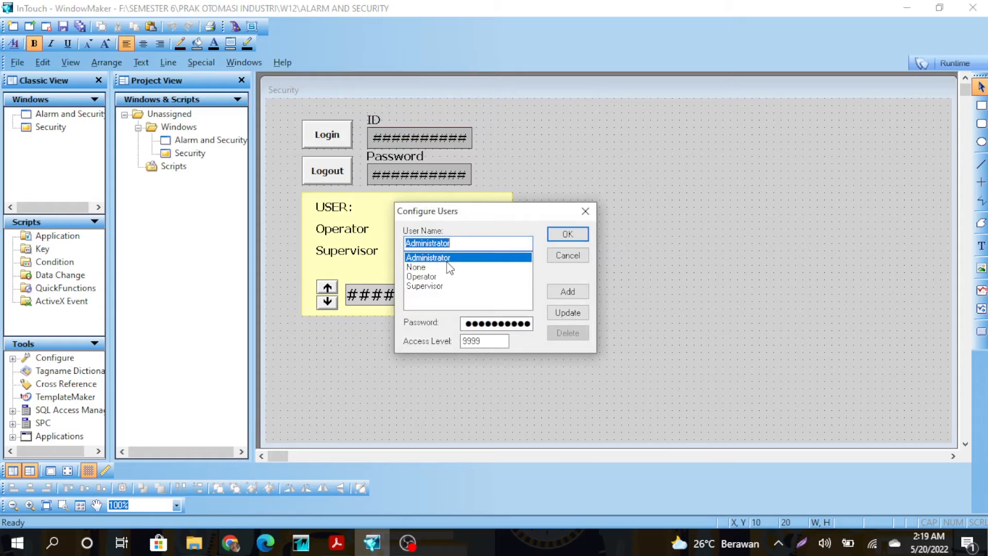
left_click(498, 324)
left_click(502, 340)
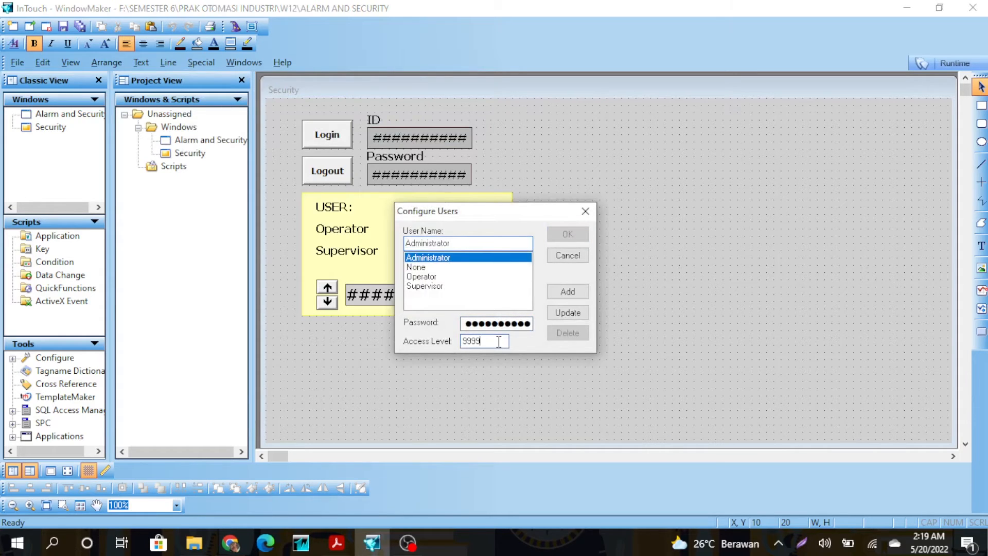
left_click(434, 278)
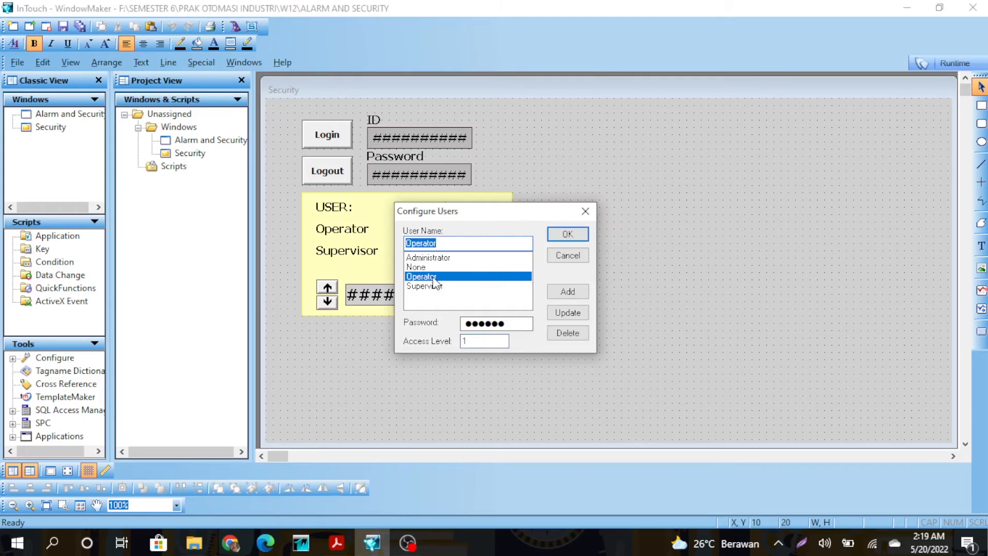
left_click(514, 323)
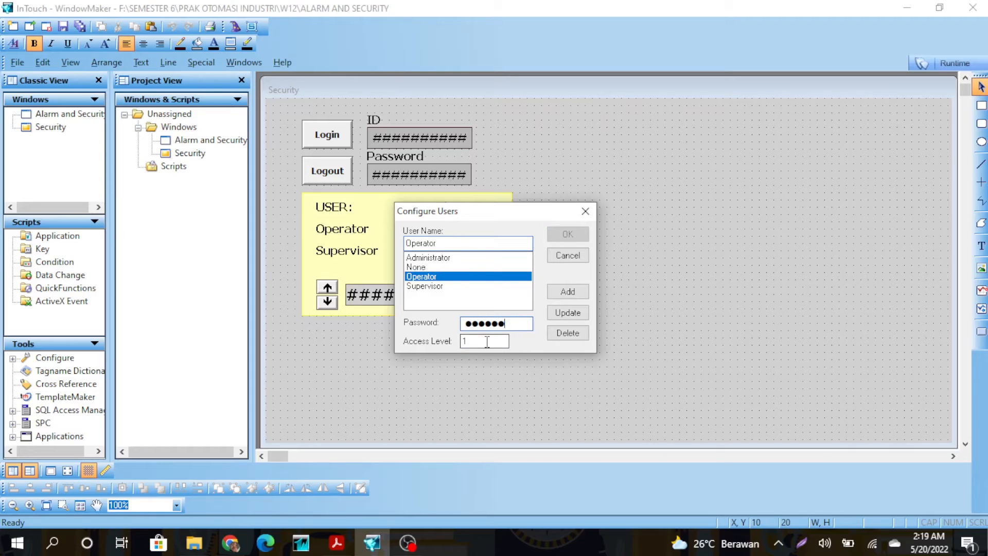
left_click(456, 288)
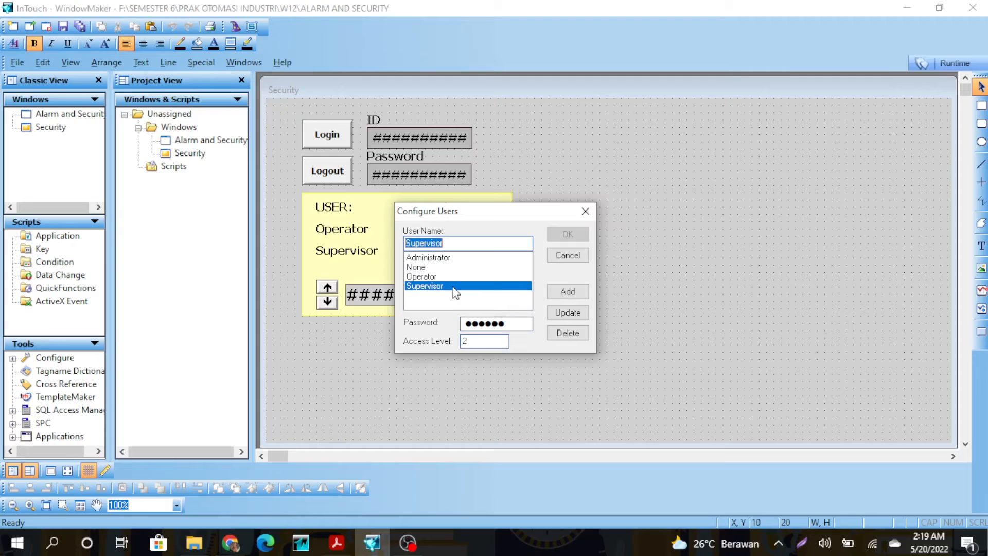
left_click(494, 324)
left_click(485, 342)
Replace the Logout button's touch action script with X=Logoff(); from the All functions list.
left_click(586, 211)
double_click(313, 174)
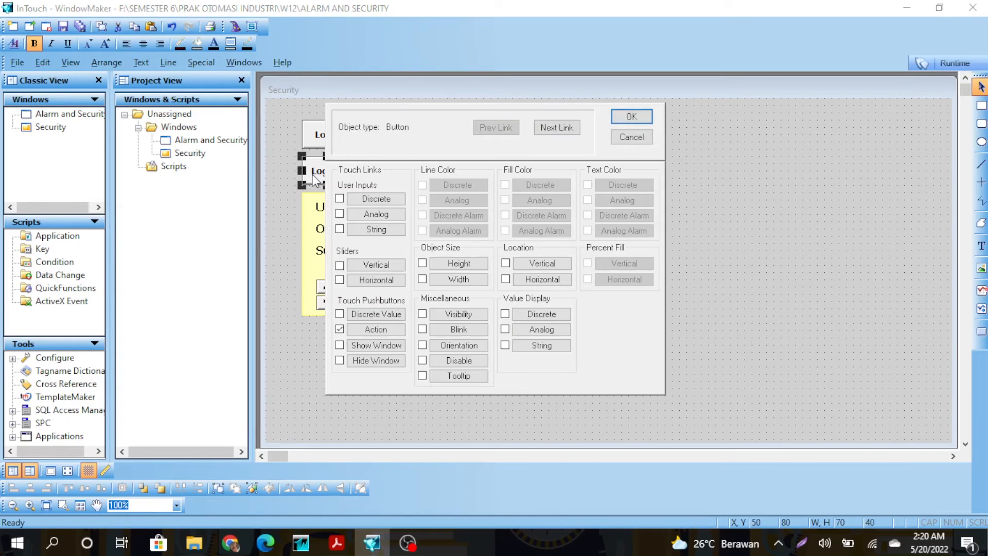
left_click(384, 331)
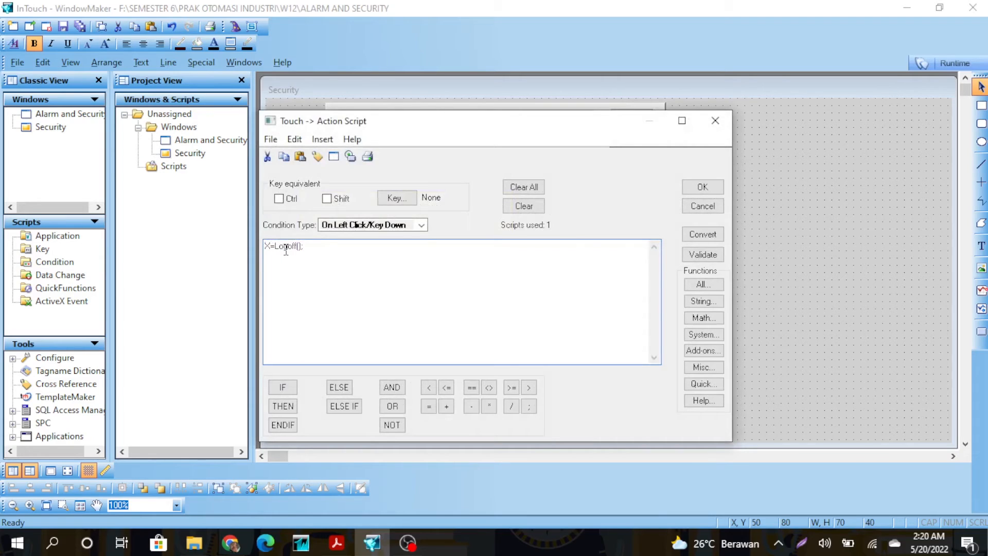
left_click_drag(309, 247, 276, 249)
key("Delete")
left_click(718, 283)
left_click(573, 314)
left_click(703, 187)
left_click(633, 115)
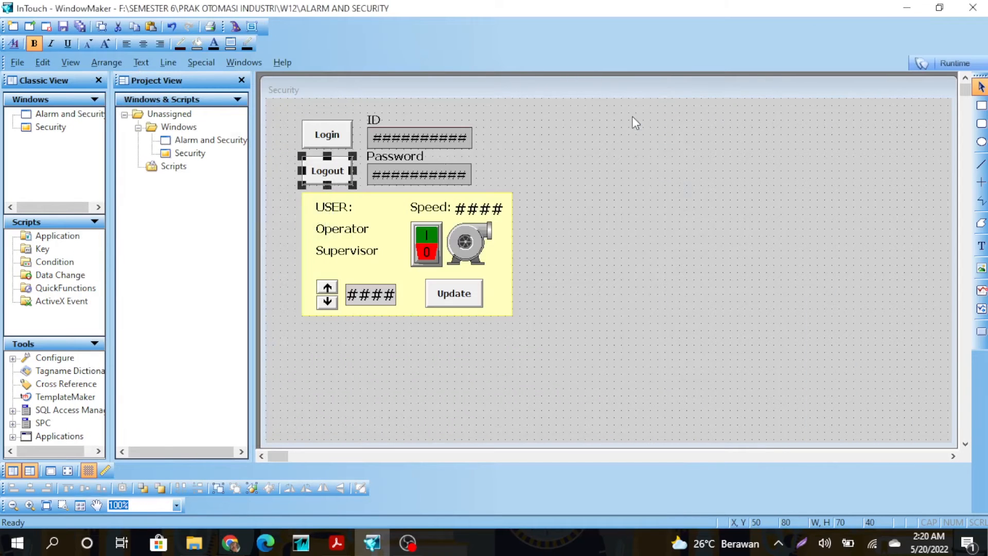
Check the Login button's animation links and close them unchanged.
double_click(347, 133)
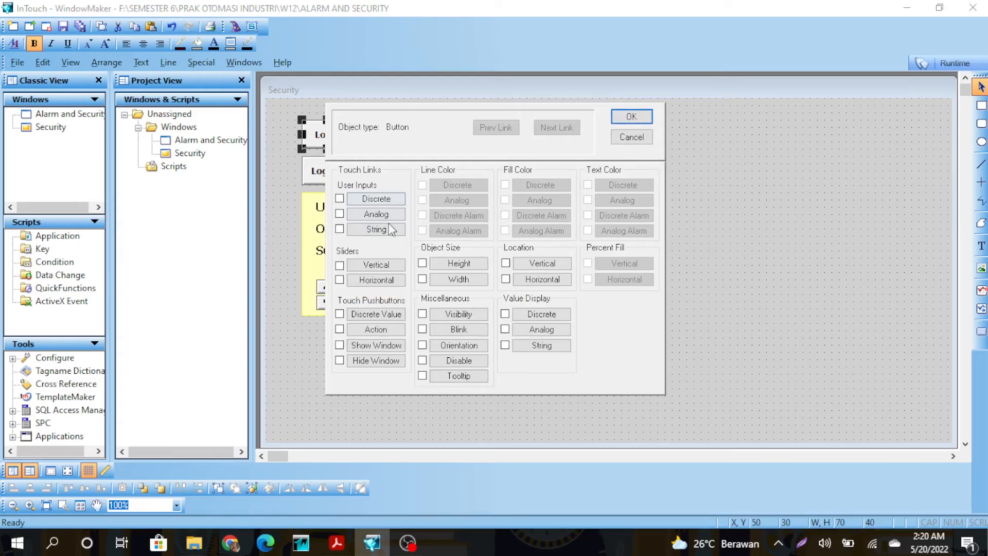
left_click(632, 117)
left_click(642, 144)
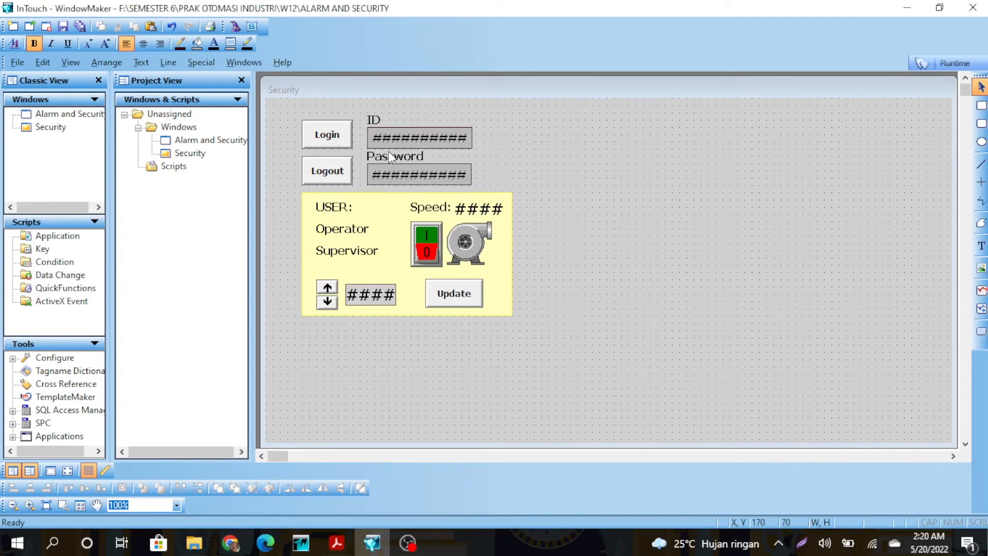
Link the ID field's string input to the $OperatorEntered system tag via the tag browser.
double_click(397, 137)
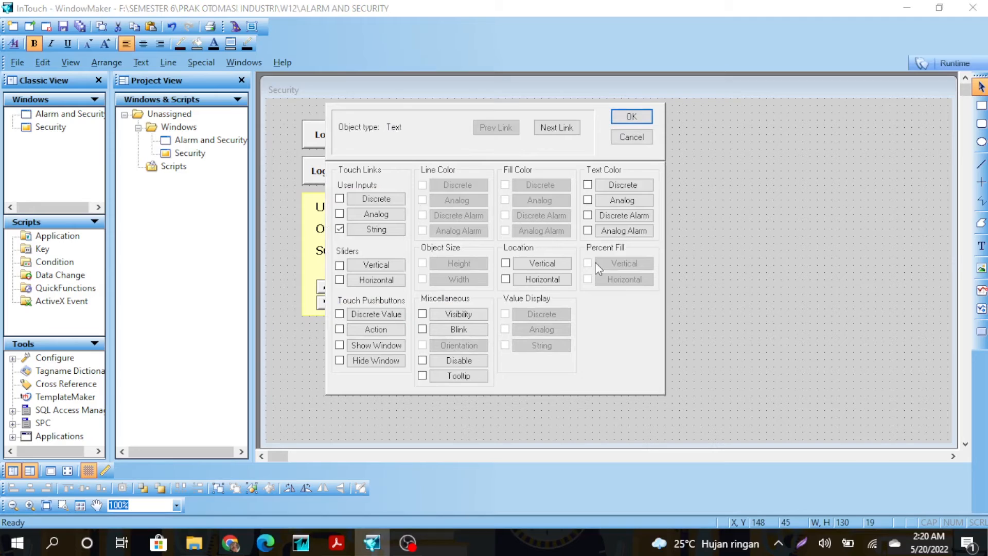
left_click(392, 234)
left_click_drag(456, 194, 374, 199)
key("BackSpace")
double_click(390, 197)
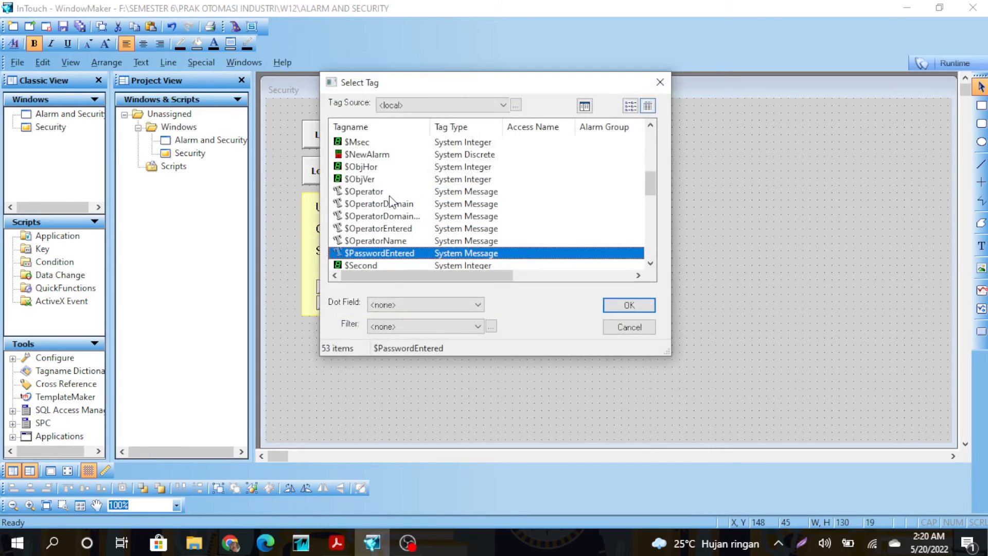
left_click(385, 229)
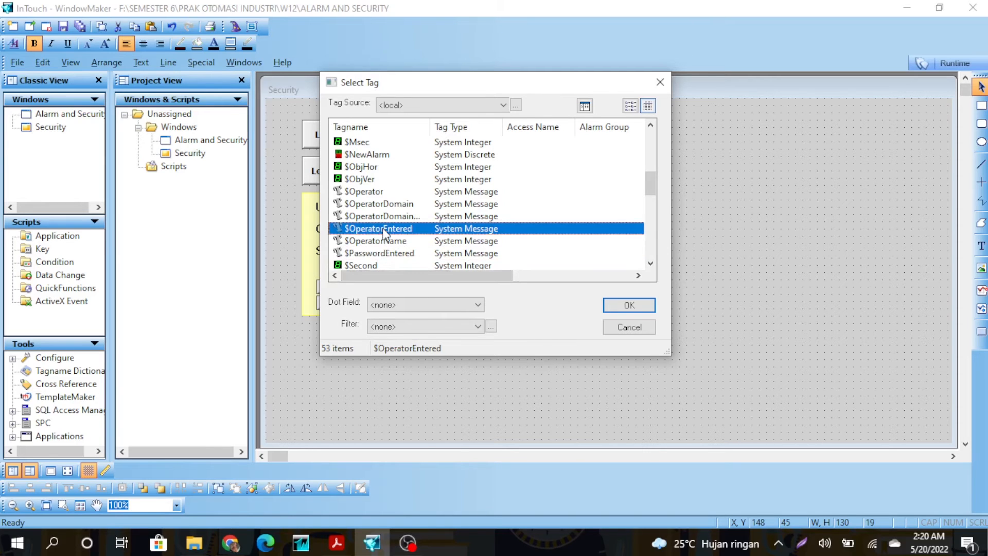
left_click(629, 305)
left_click(647, 200)
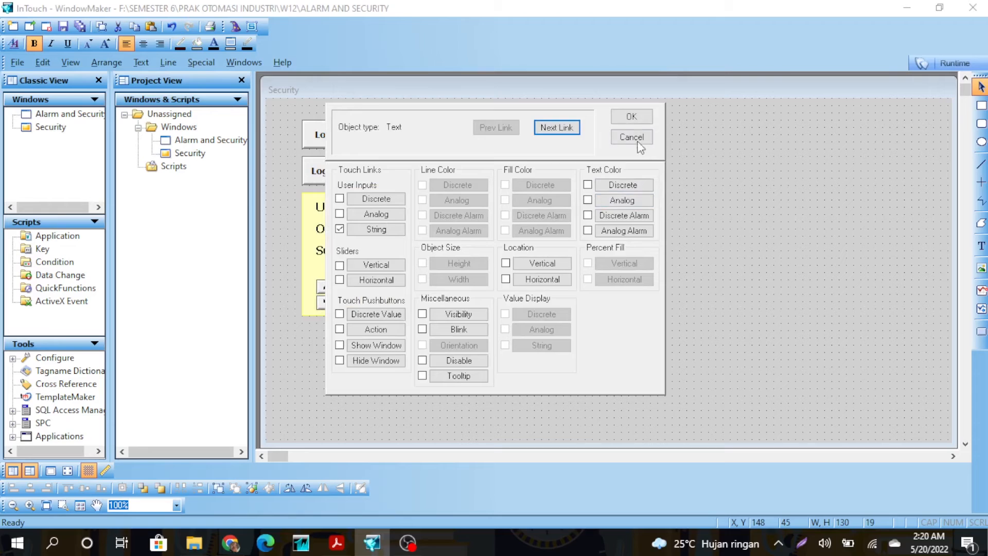
left_click(634, 118)
Confirm the Password field's string input link to $PasswordEntered.
double_click(459, 175)
left_click(380, 232)
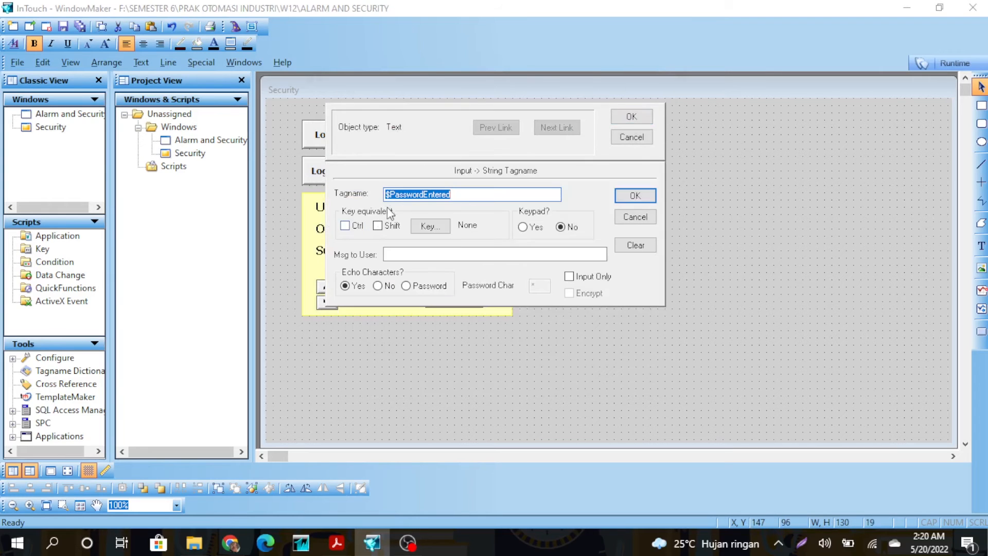
left_click(630, 200)
left_click(633, 117)
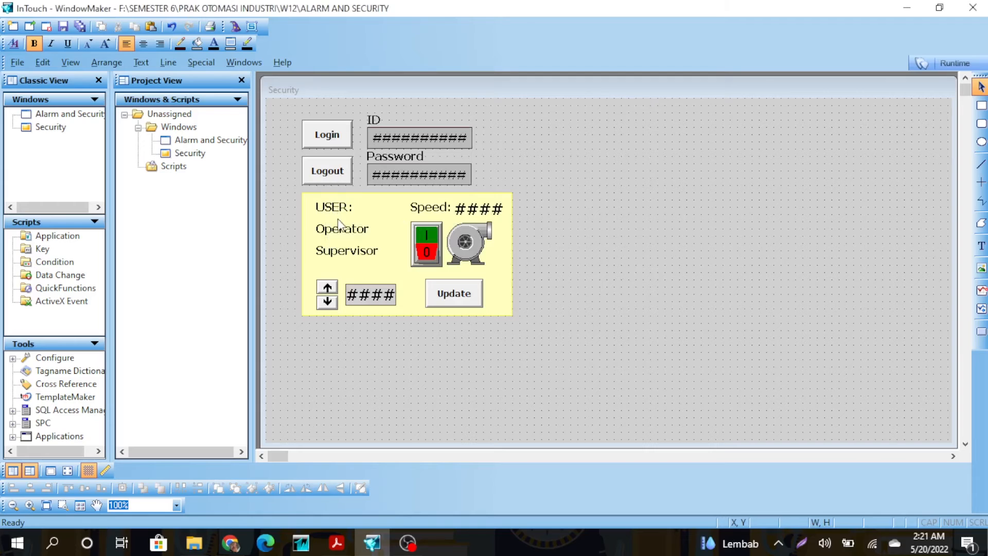
Make the Operator label visible only when $AccessLevel==1.
left_click(342, 231)
double_click(342, 232)
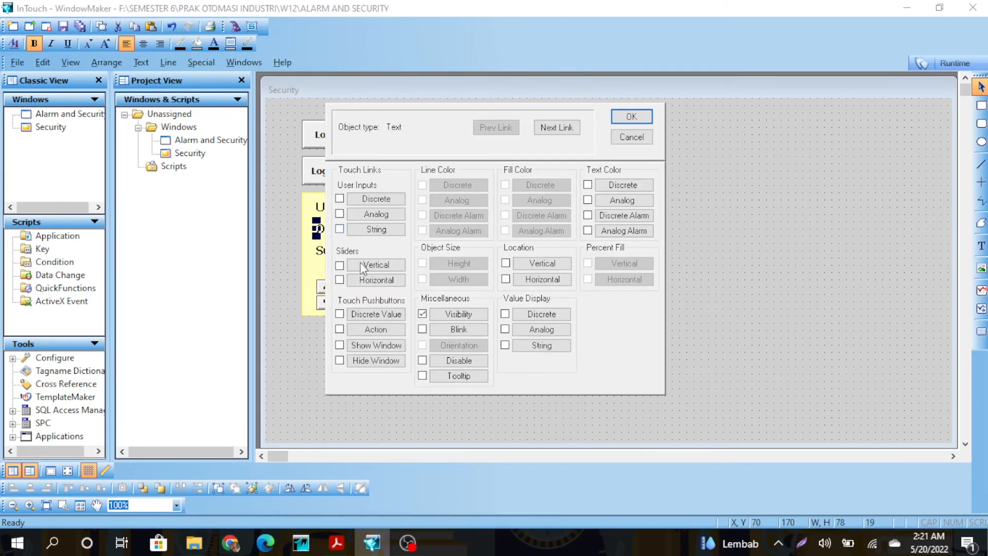
left_click(444, 314)
left_click(418, 208)
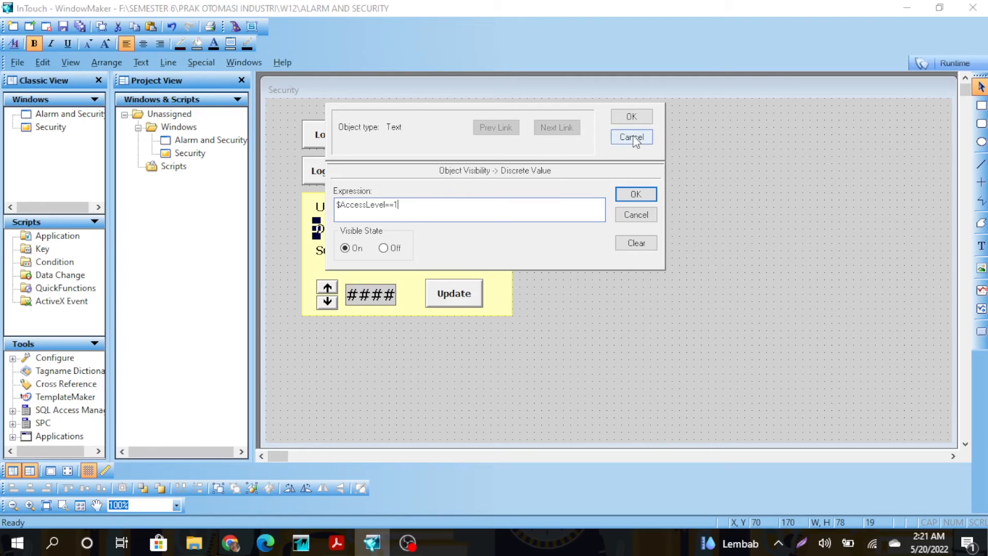
left_click(636, 194)
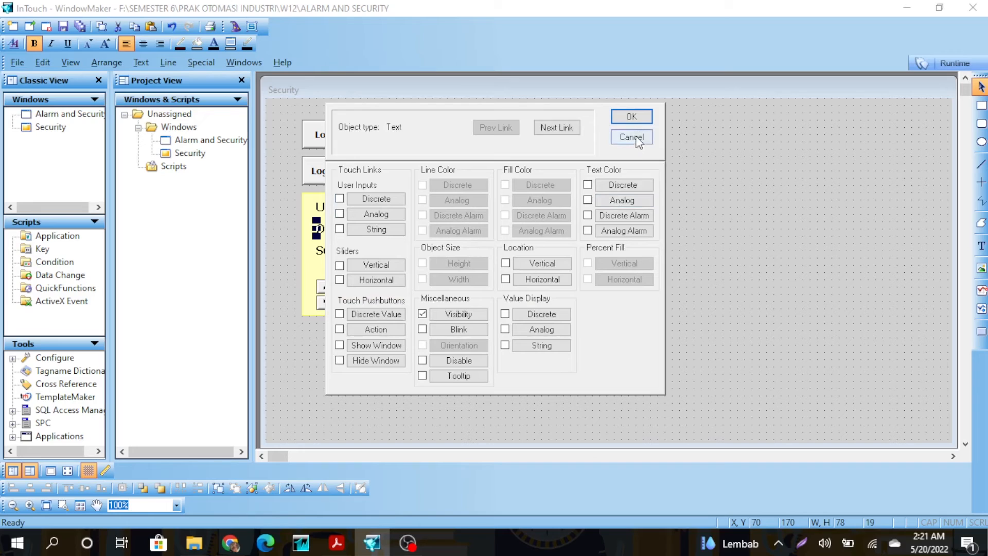
left_click(631, 117)
Make the Supervisor label visible only when $AccessLevel==2.
left_click(360, 255)
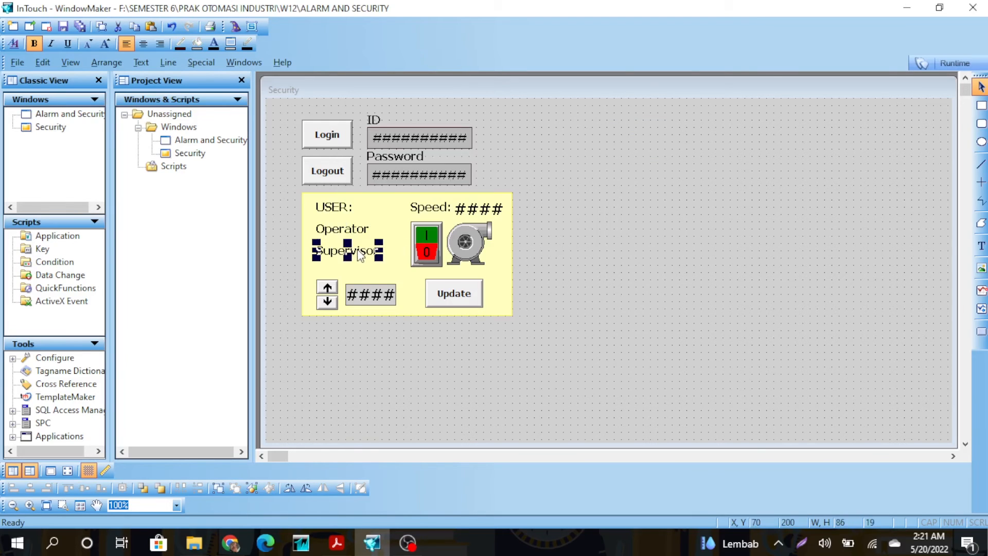
double_click(359, 253)
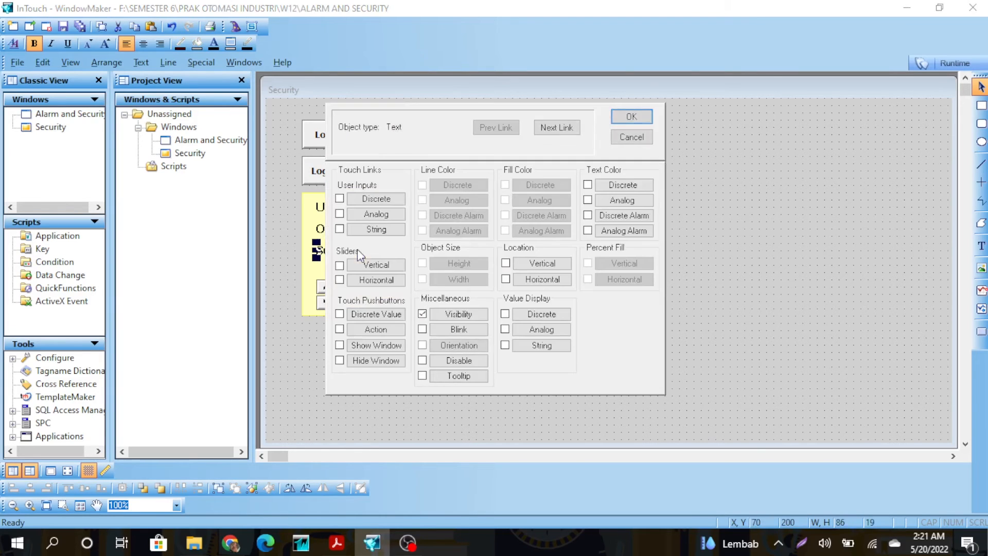
left_click(468, 315)
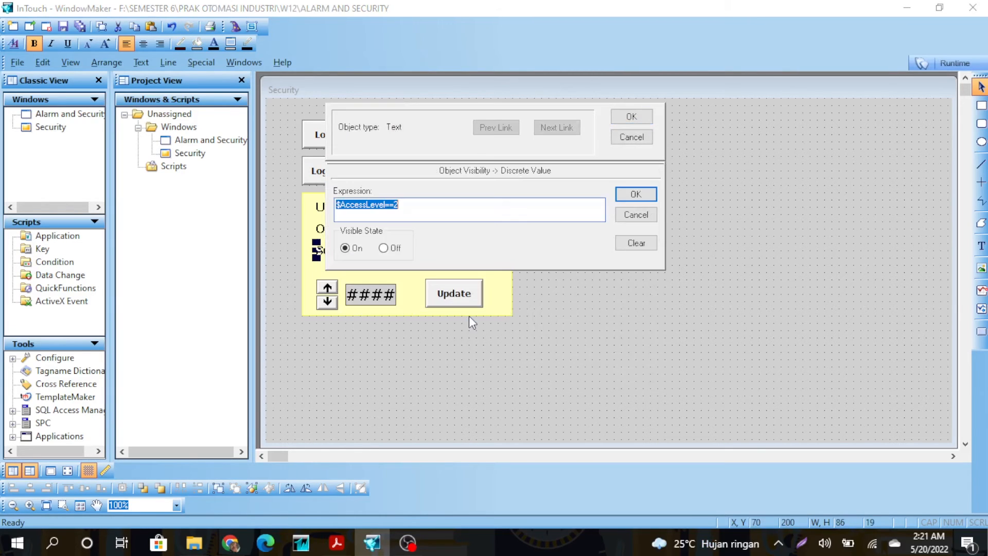
left_click(619, 196)
left_click(632, 116)
Confirm the speed readout's display expression and set the lower #### field to display Set_Nilai.
double_click(479, 209)
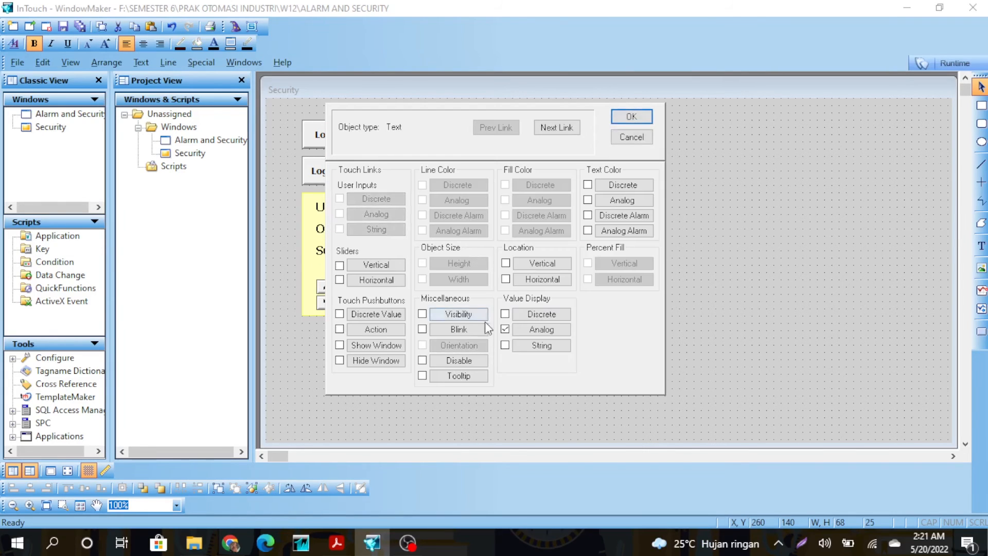
left_click(541, 329)
left_click(635, 193)
left_click(631, 116)
double_click(394, 299)
left_click(542, 330)
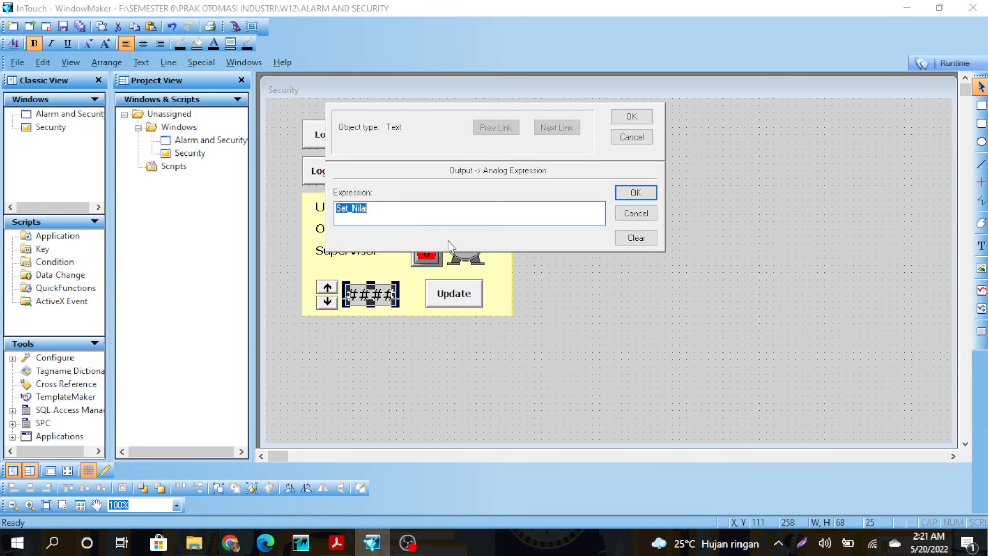
left_click(636, 193)
left_click(632, 116)
Check that the arrow buttons step Set_Nilai by 1, leaving them unchanged.
double_click(332, 299)
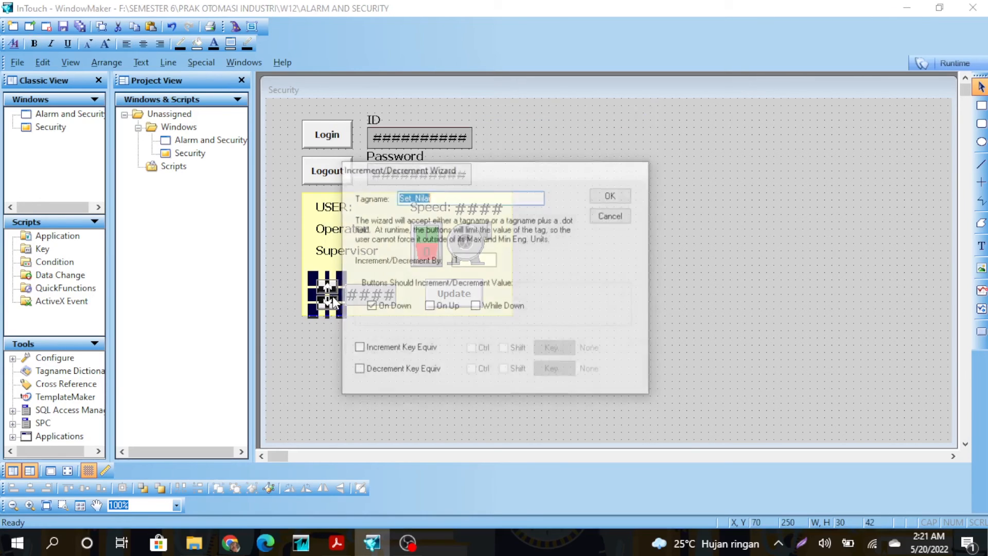
left_click(598, 212)
left_click(558, 230)
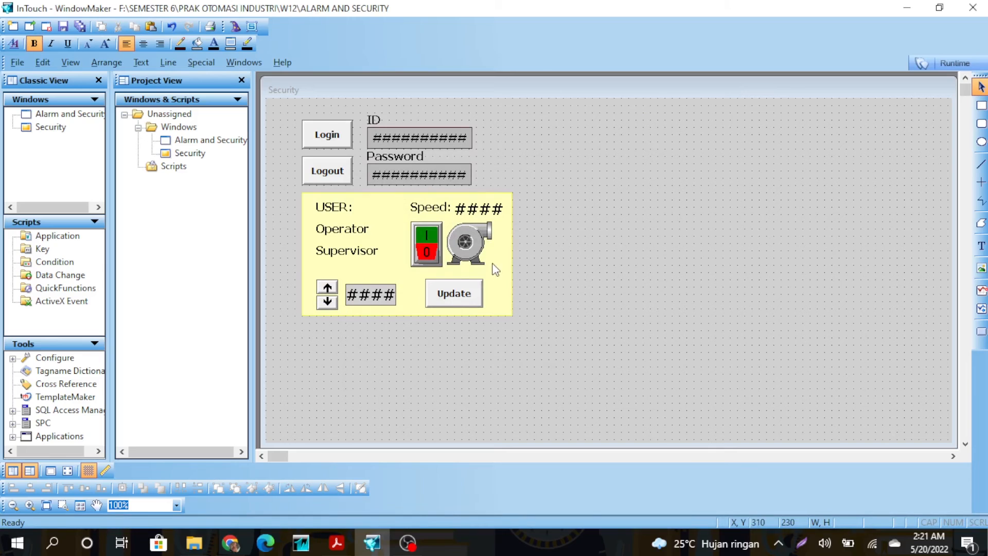
Keep the switch's tagname as Pump and give the blower symbol a Pump==1 Blink link with a fill colour.
double_click(427, 242)
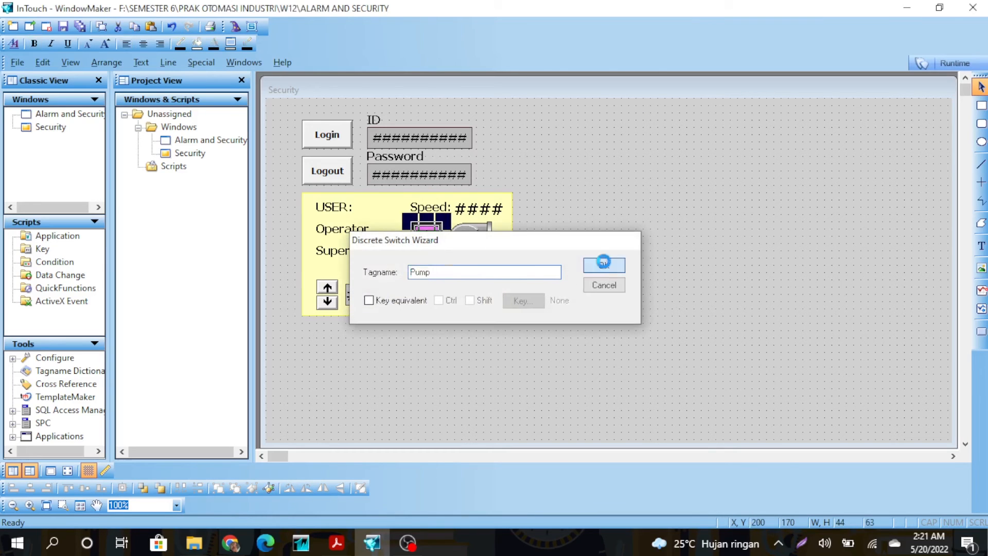
left_click(605, 266)
double_click(471, 231)
left_click(592, 157)
left_click(503, 305)
type("Pump==1")
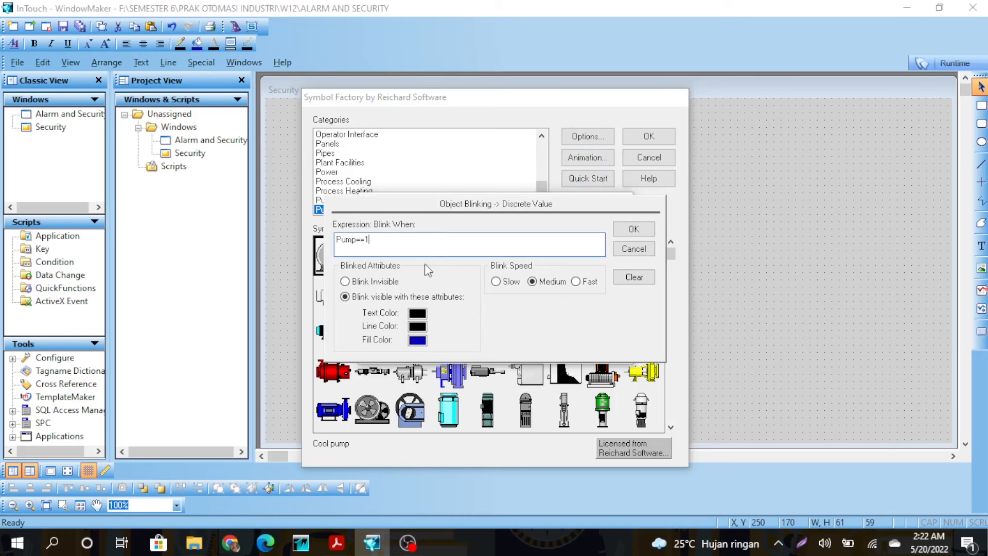
left_click(418, 340)
left_click(633, 232)
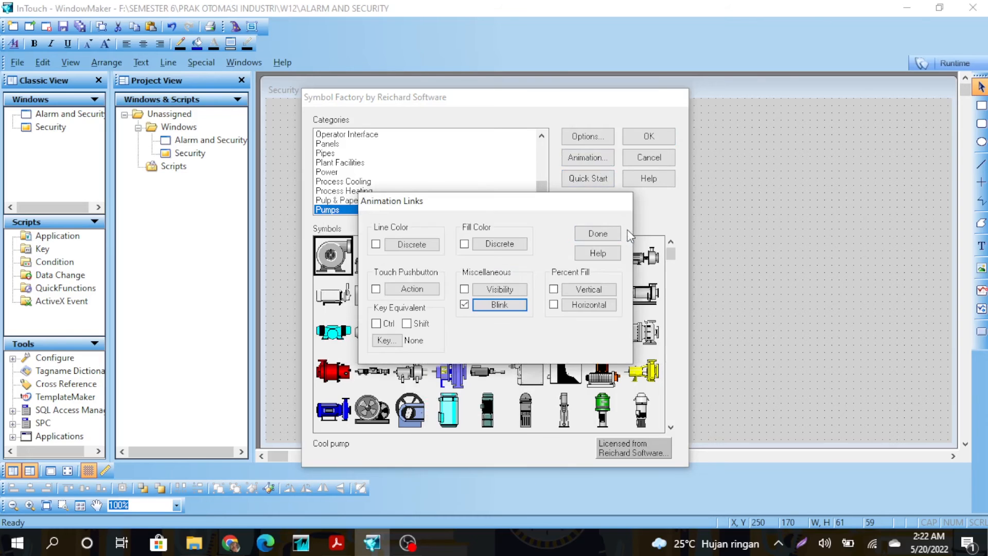
left_click(599, 233)
left_click(662, 135)
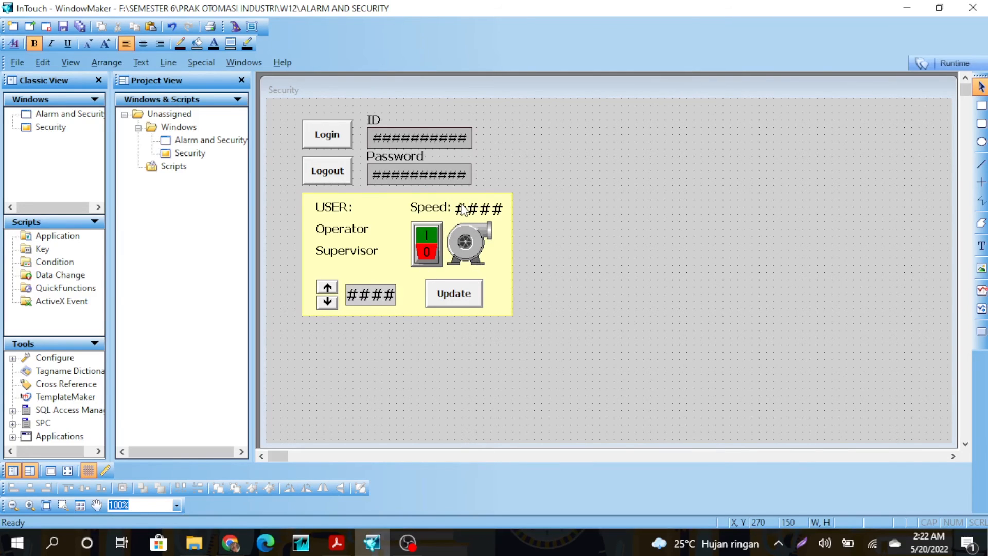
Add a Disable link on $AccessLevel==2 to the Update button, keeping its pushbutton tag UP.
left_click(460, 297)
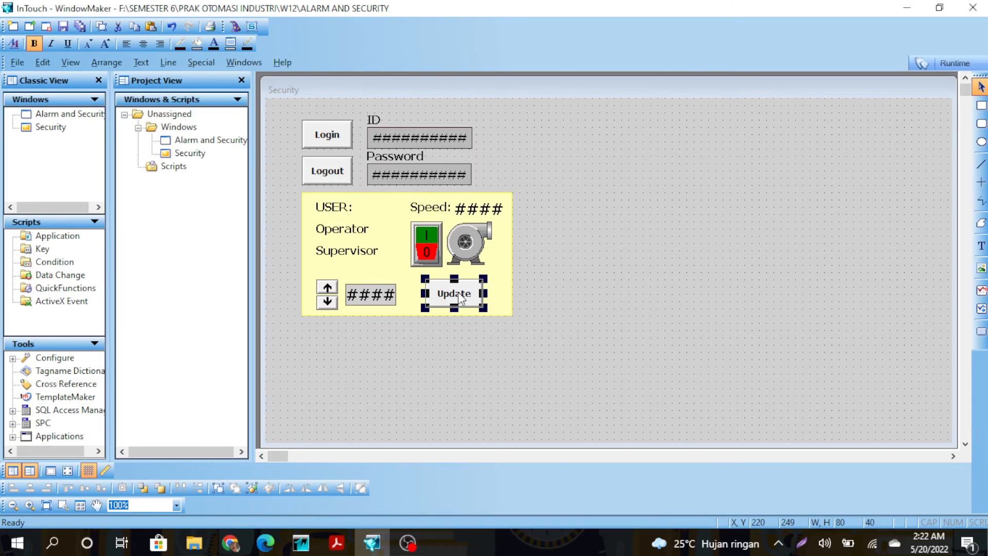
double_click(458, 292)
left_click(445, 363)
left_click(414, 203)
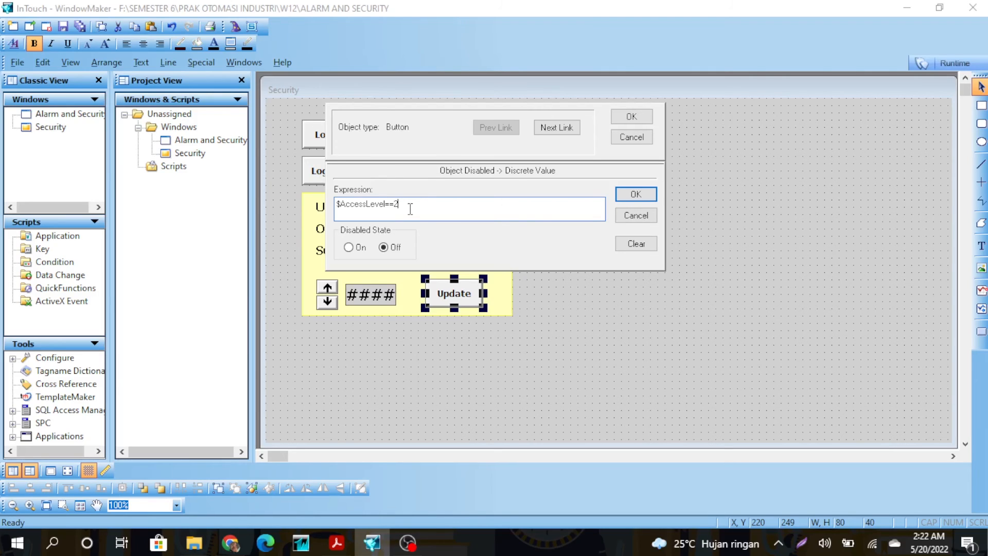
left_click(642, 193)
left_click(418, 315)
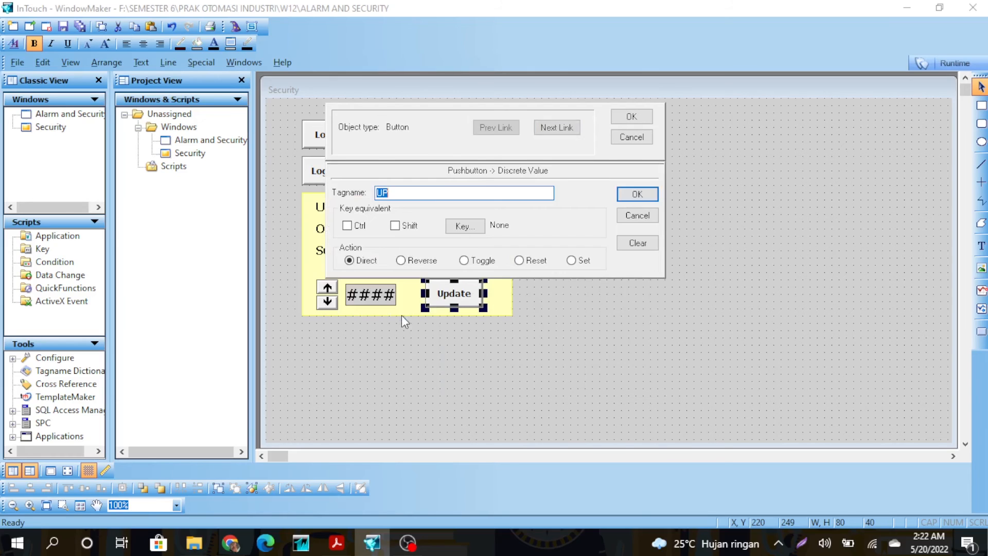
left_click(446, 193)
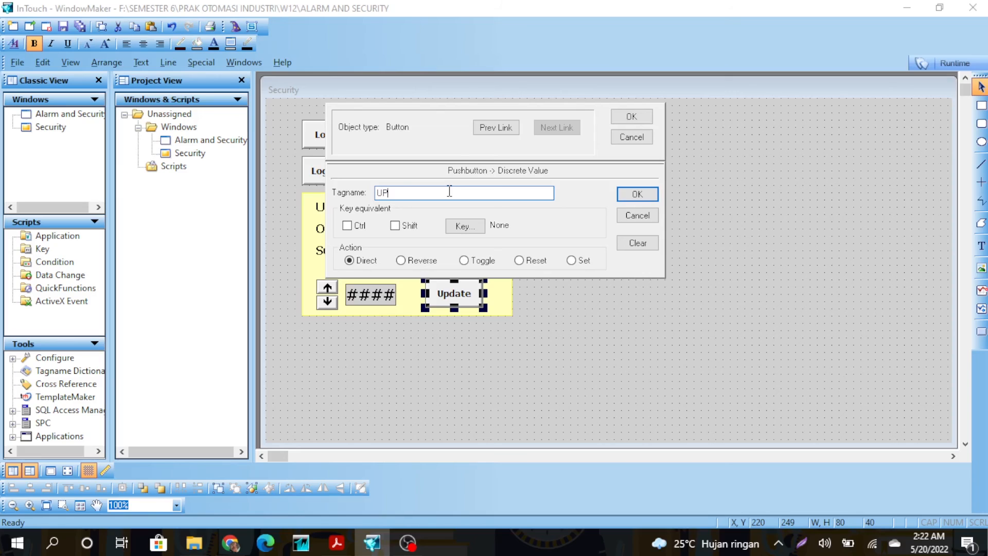
left_click(637, 194)
left_click(632, 116)
right_click(619, 196)
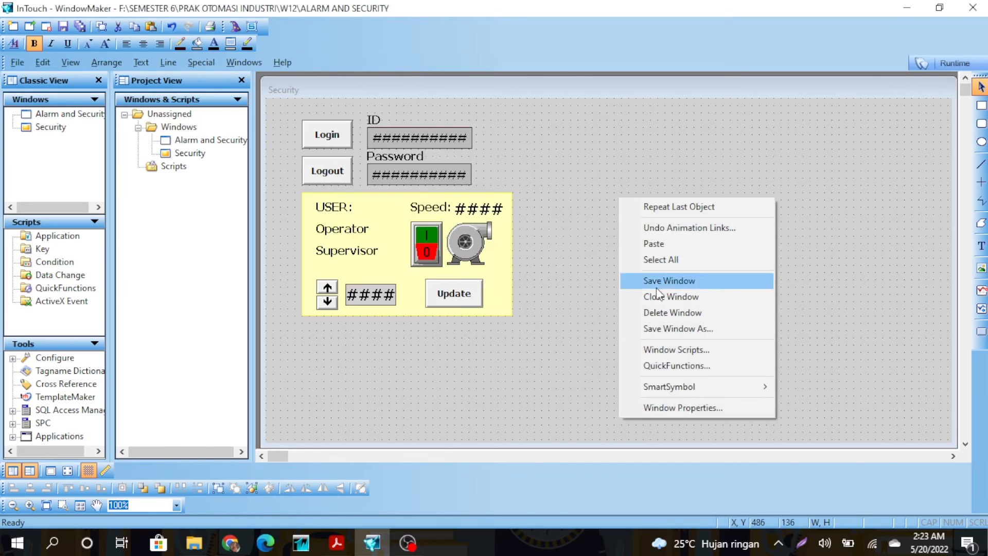
left_click(662, 349)
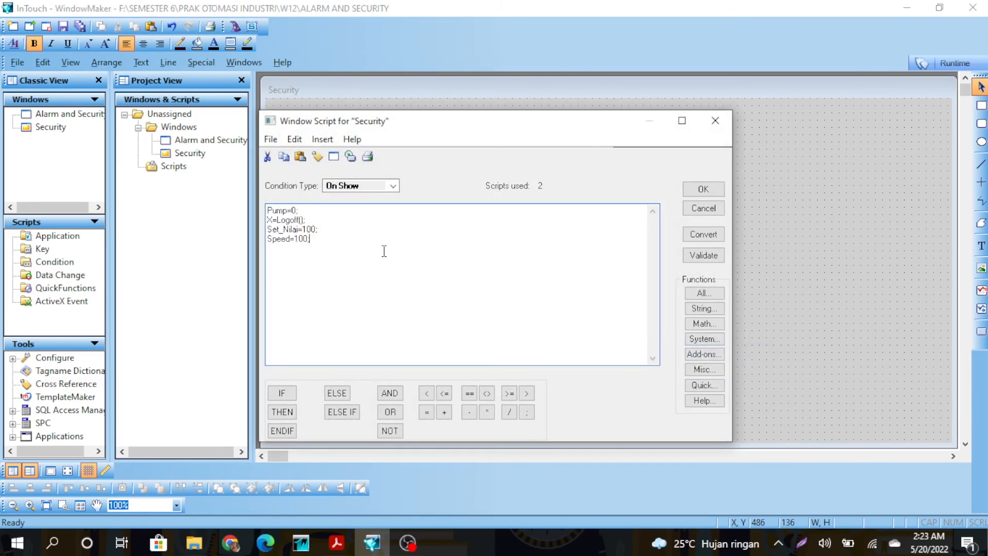
double_click(326, 236)
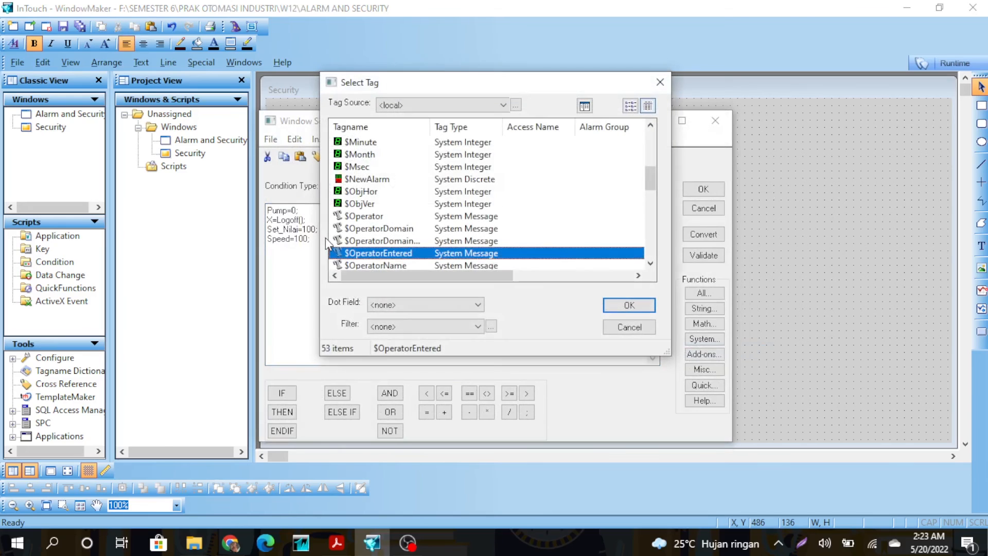
left_click(660, 82)
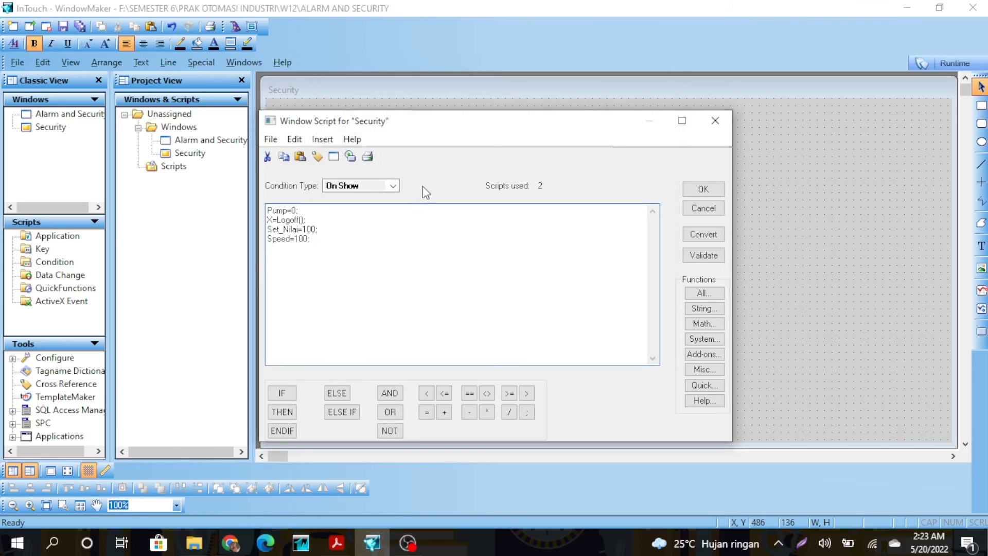
left_click(394, 187)
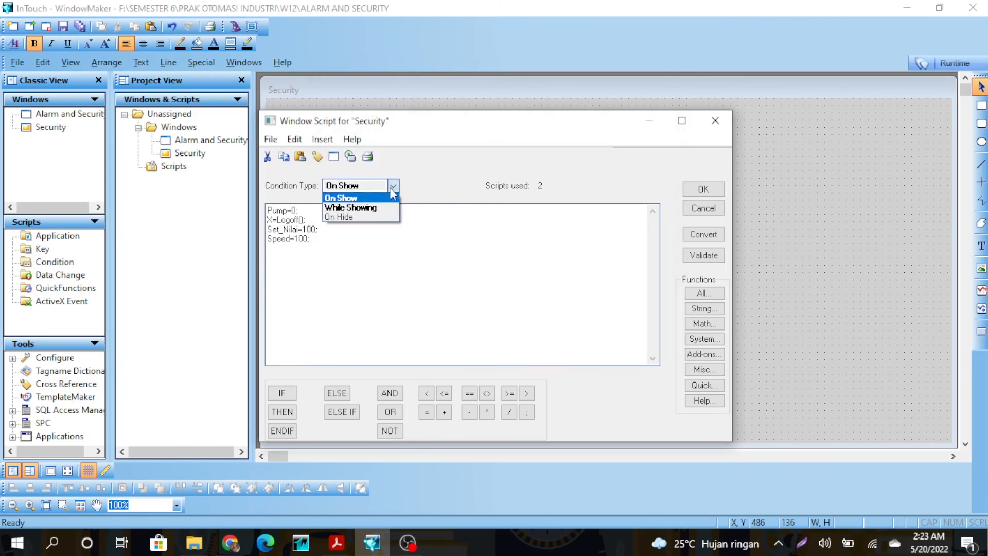
left_click(373, 205)
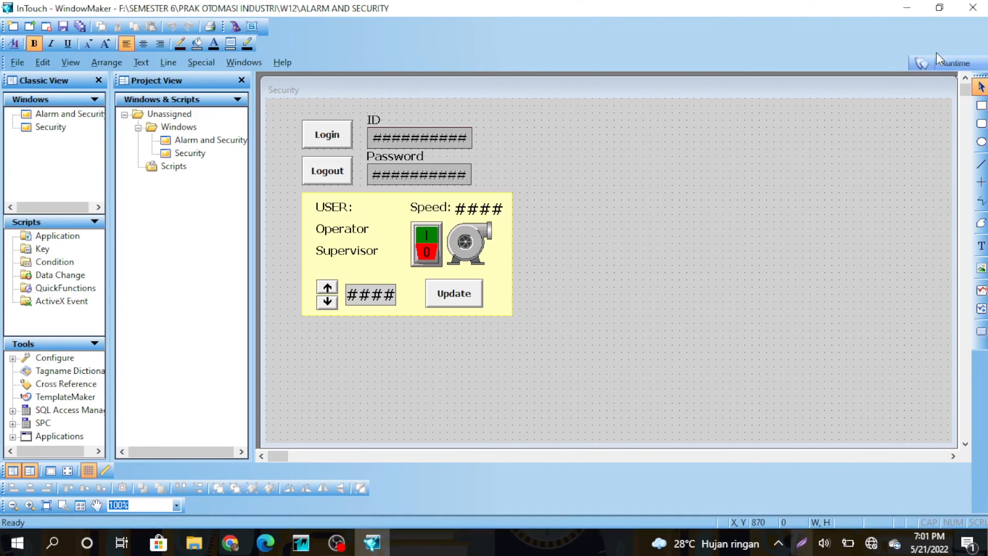
Launch runtime, log in as Operator with its password, and switch the pump on.
left_click(935, 64)
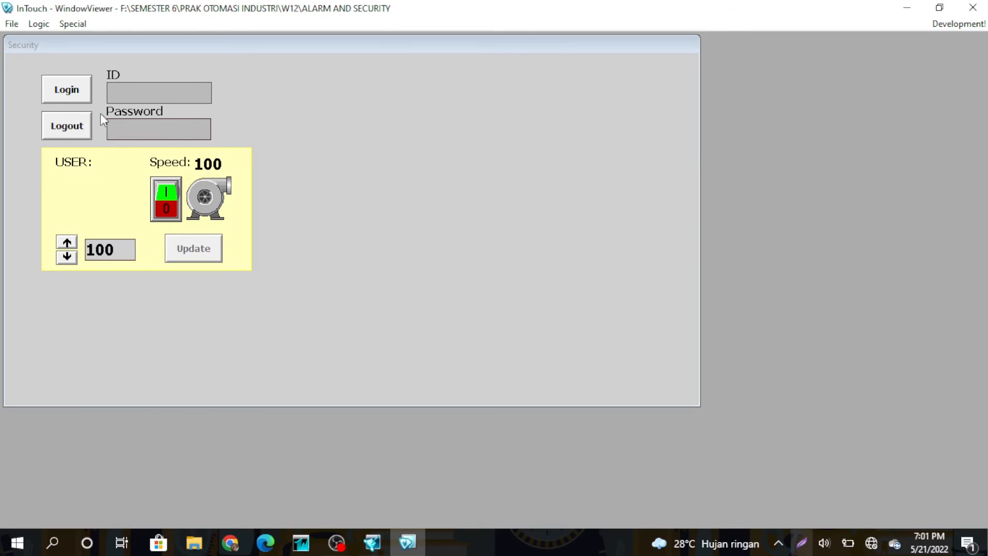
left_click(119, 92)
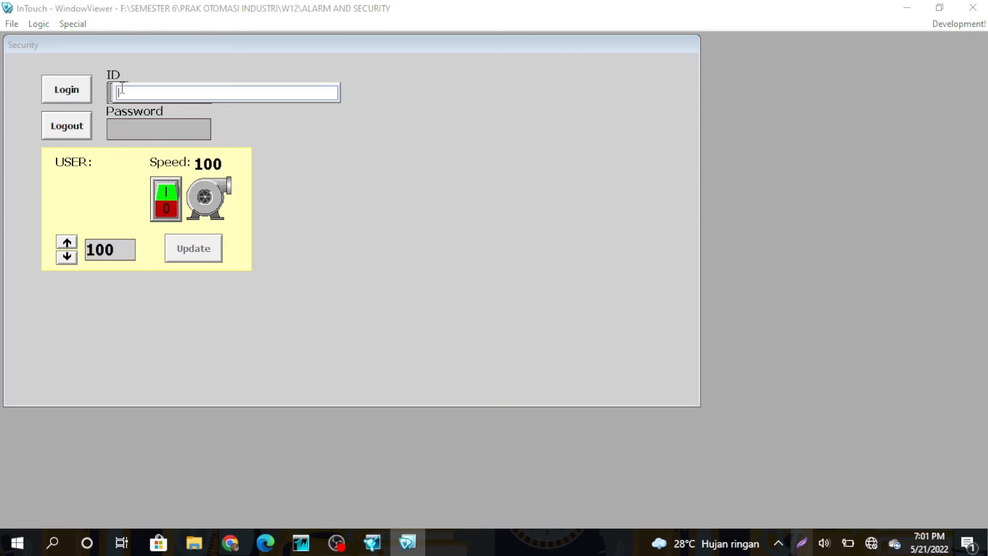
type("Operator")
key("Return")
left_click(123, 125)
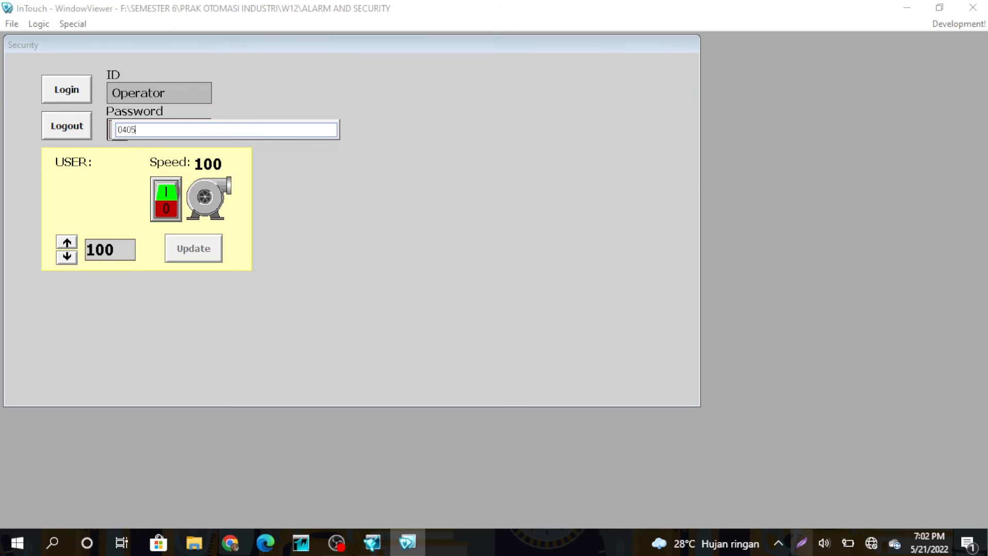
key("Return")
left_click(171, 192)
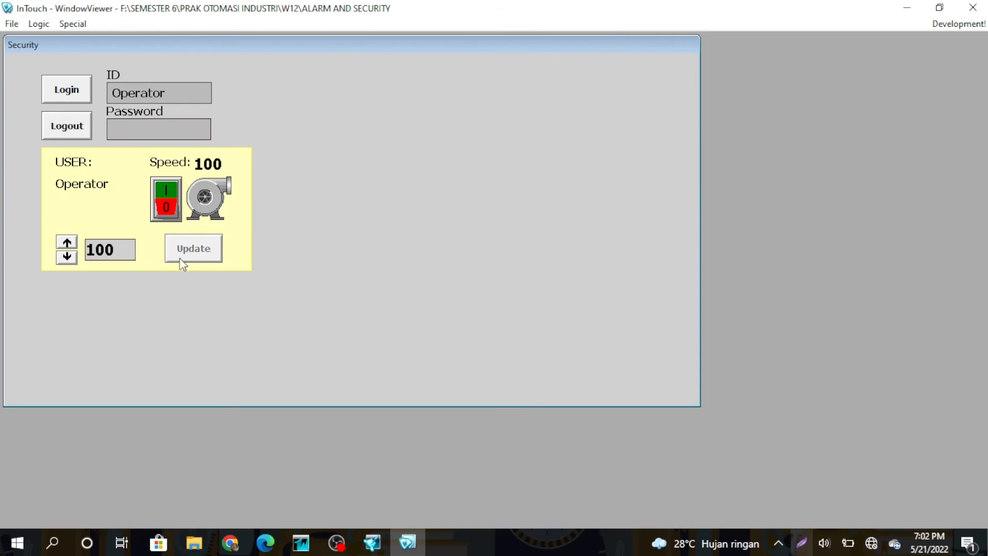
Log in as Supervisor with its password and toggle the pump on and off.
left_click(163, 98)
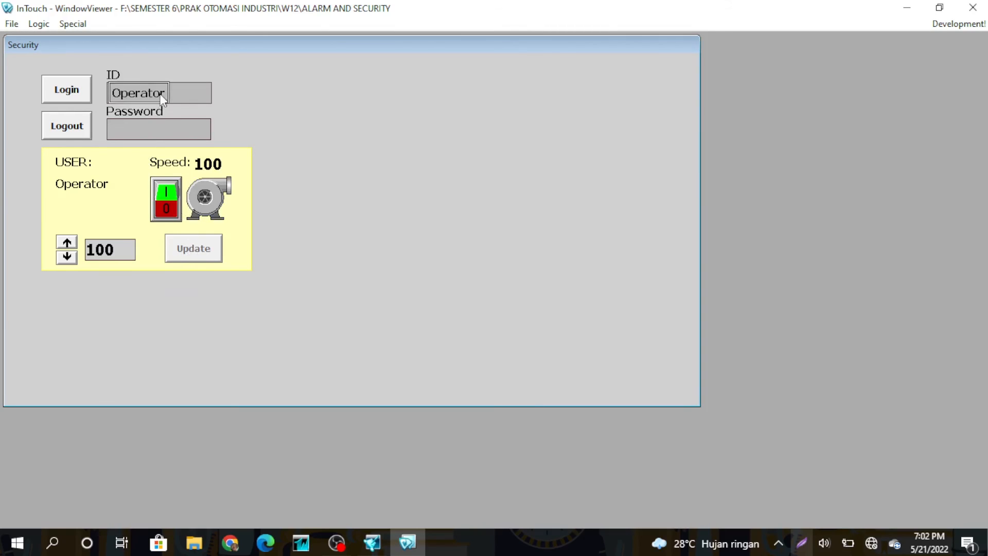
type("Supervisor")
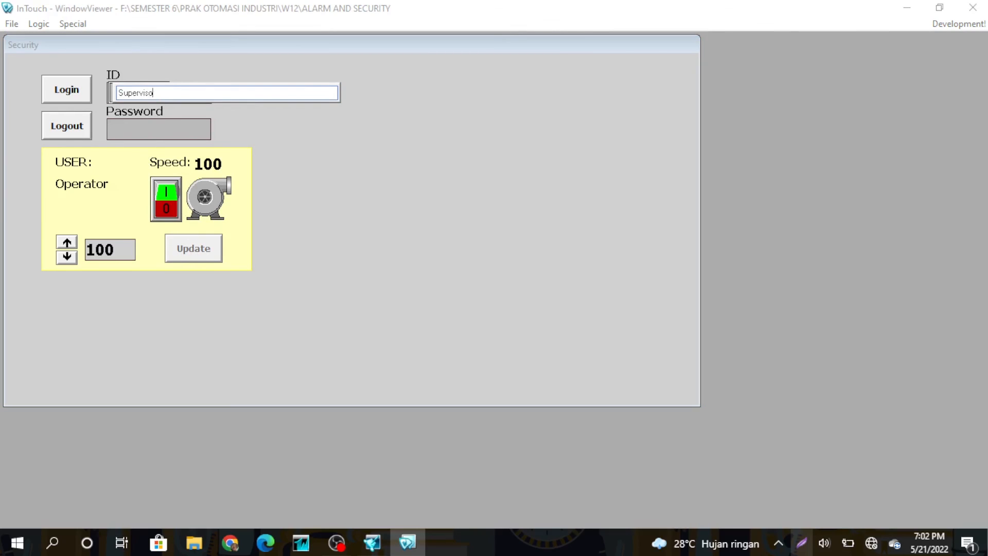
key("Return")
left_click(113, 133)
key("Return")
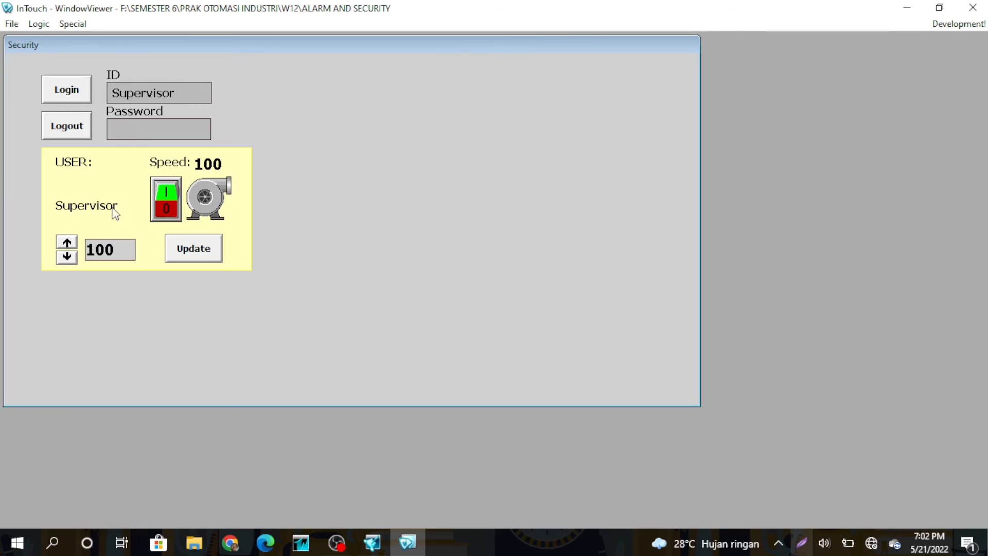
left_click(169, 191)
left_click(169, 208)
Lower the setpoint to 92, apply it to Speed with Update, switch the pump off, and log out.
left_click(69, 258)
left_click(68, 258)
left_click(69, 258)
left_click(68, 259)
left_click(68, 259)
left_click(68, 259)
left_click(195, 250)
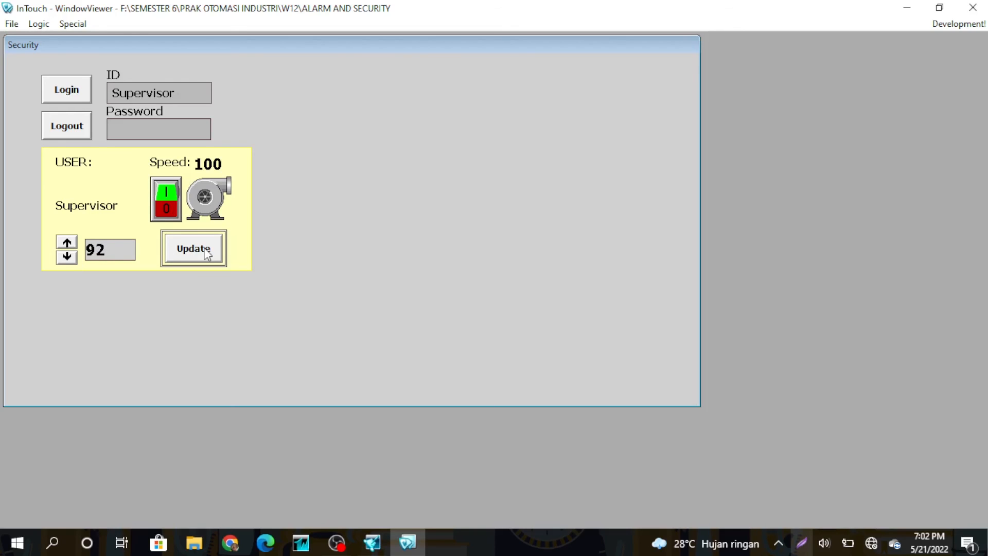
left_click(175, 189)
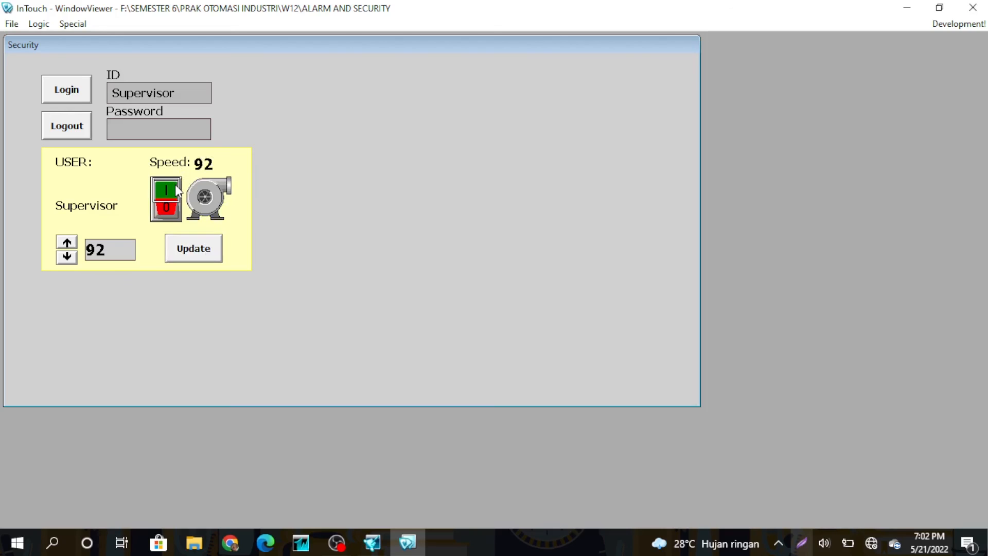
left_click(67, 126)
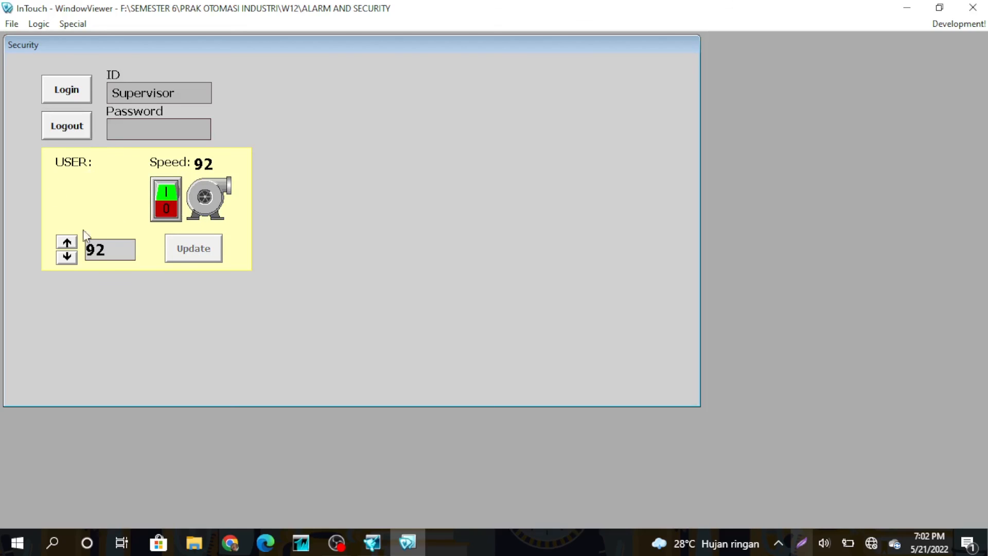